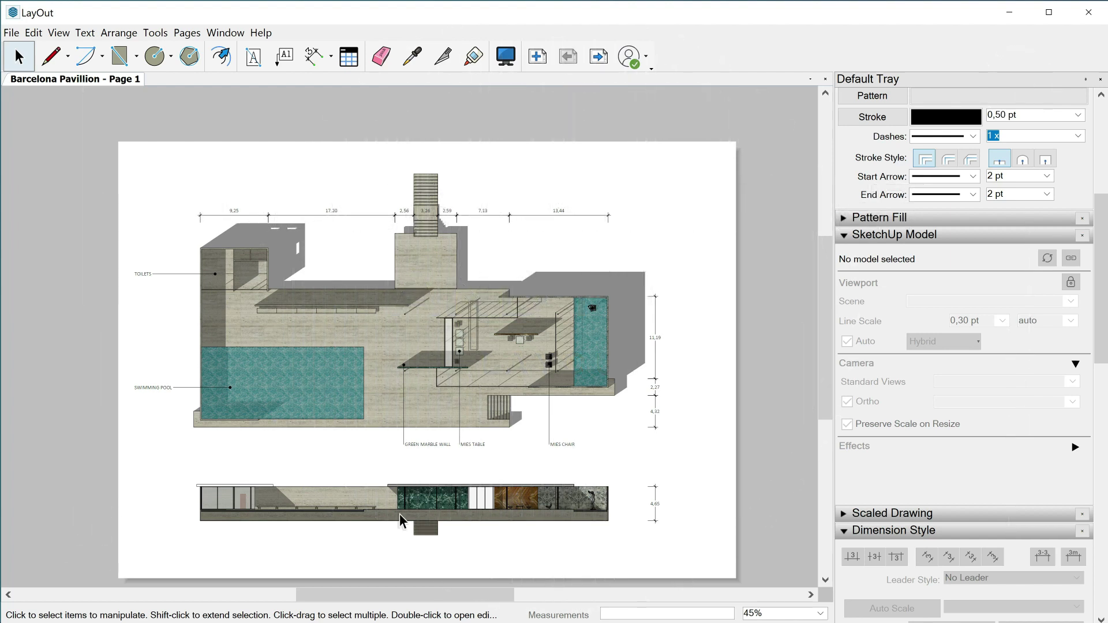
Zoom in and out around the pavilion section to inspect the drawing
scroll(393, 538, up, 4)
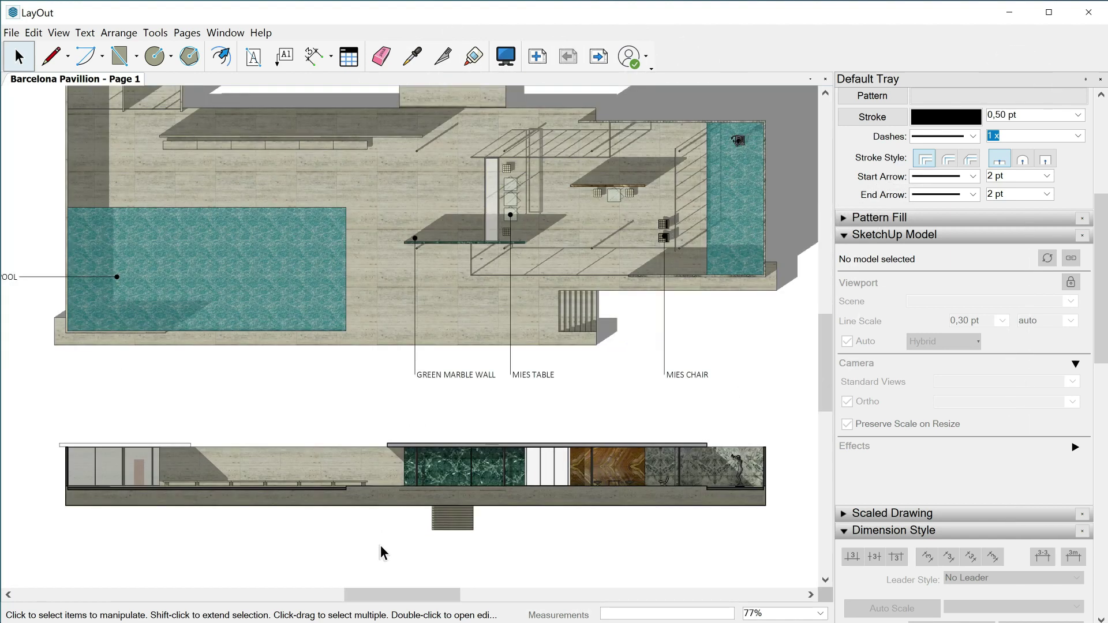
scroll(381, 551, up, 2)
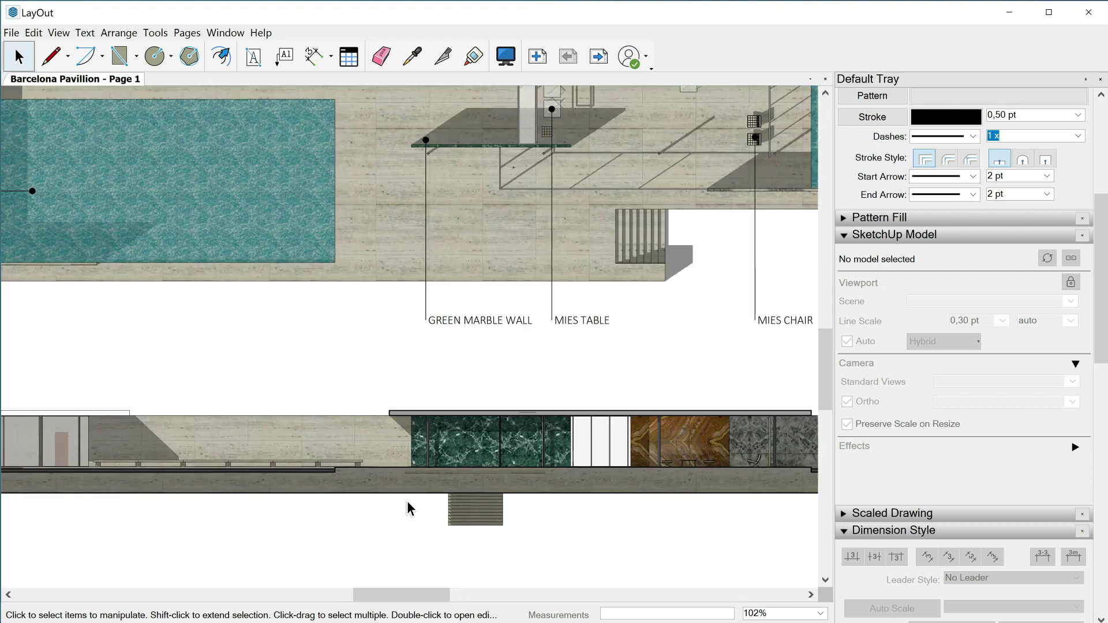
scroll(409, 492, down, 2)
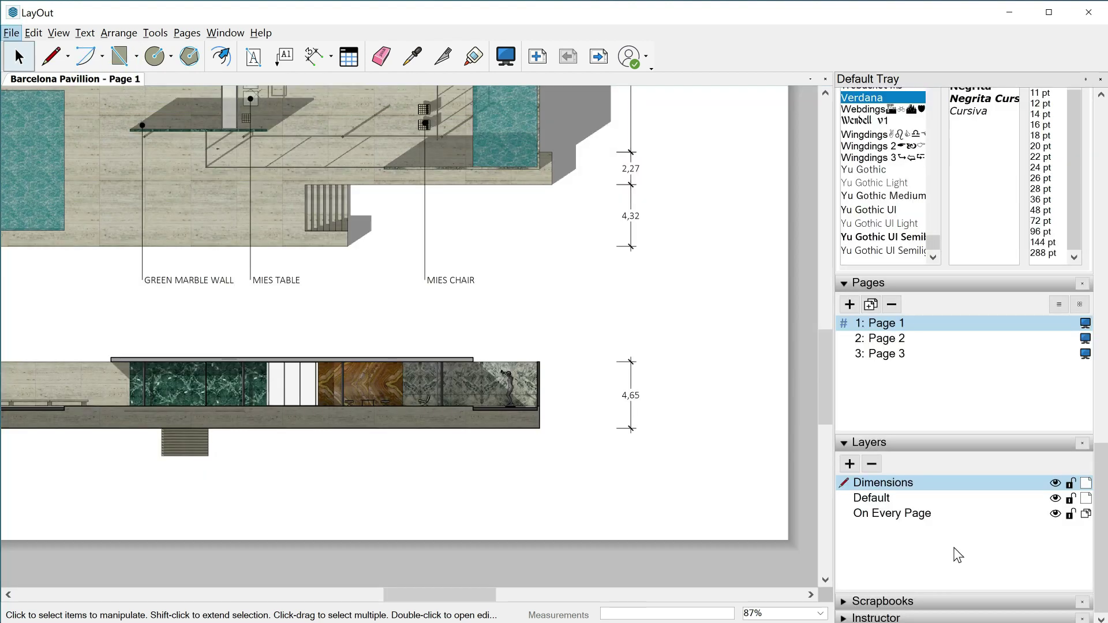
Add a new layer named 'Added elements'
click(849, 464)
double_click(871, 484)
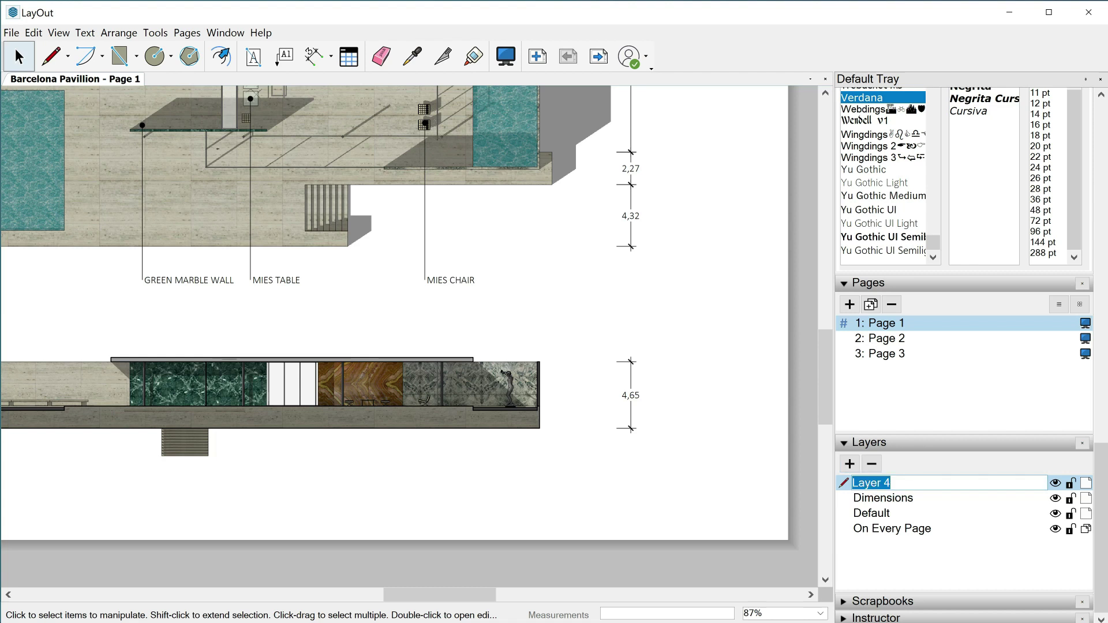
text(Added elements)
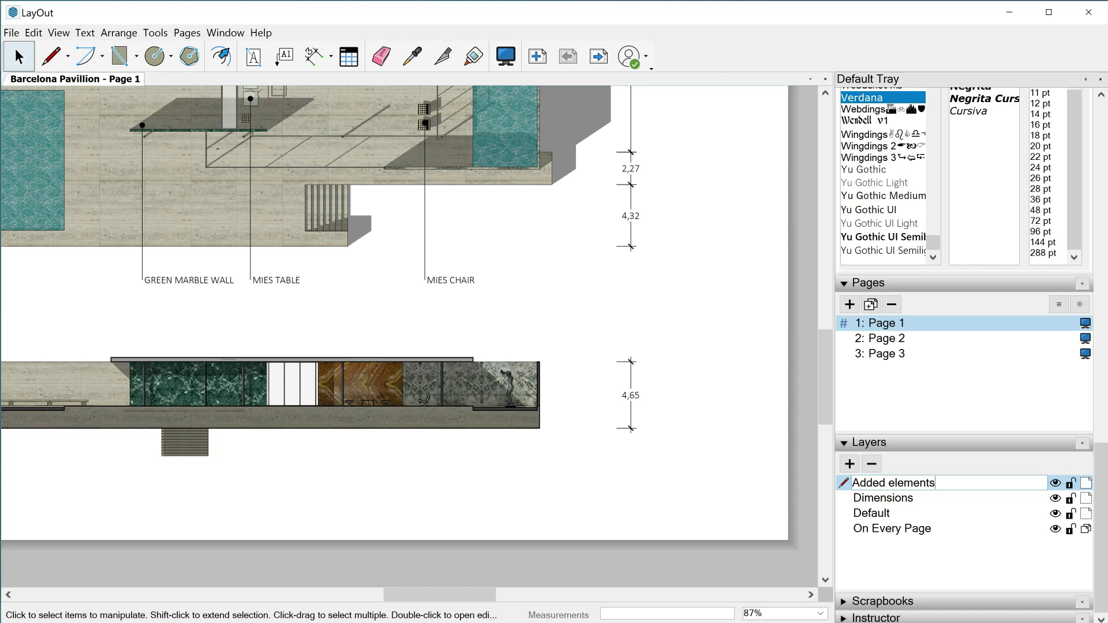
click(926, 499)
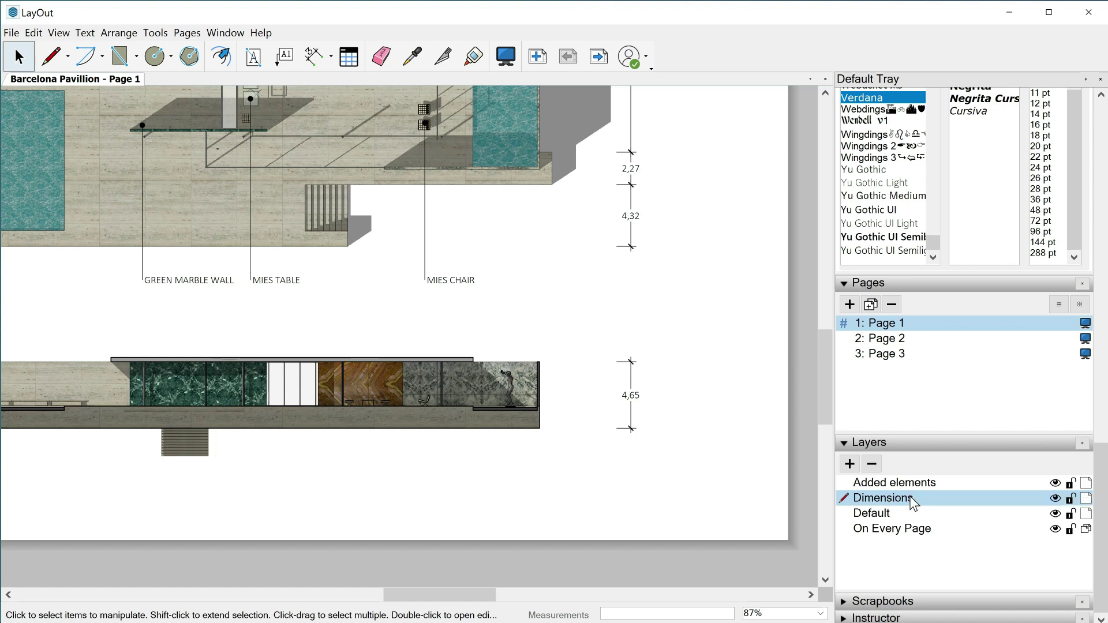
Rename Dimensions to 'Dimensions and labels', move it to the top, and make Added elements current
double_click(905, 504)
key(End)
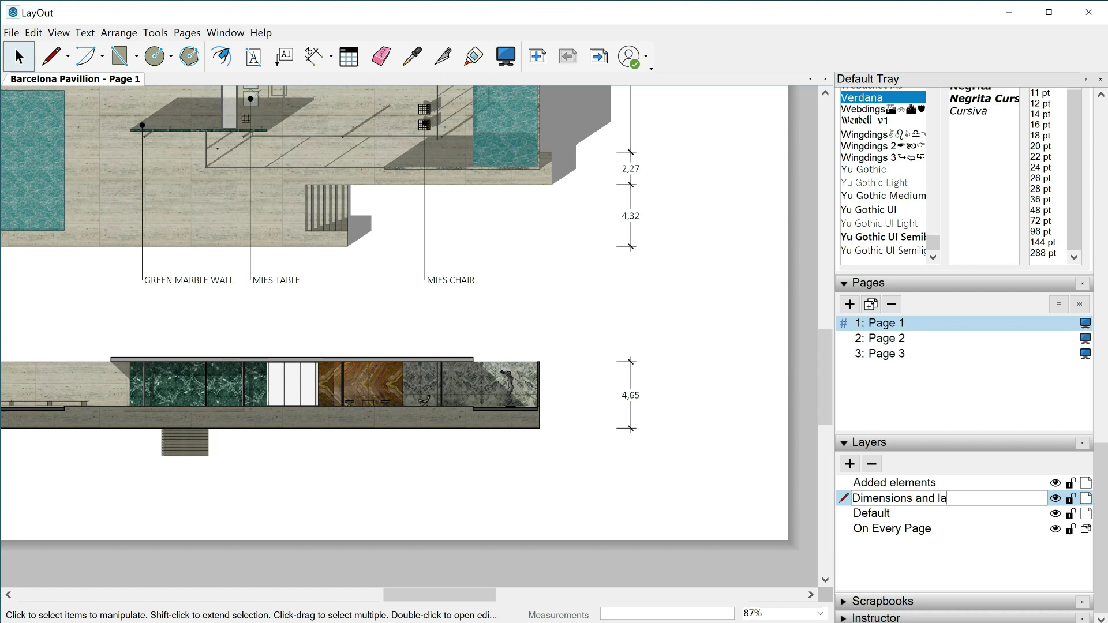
click(976, 495)
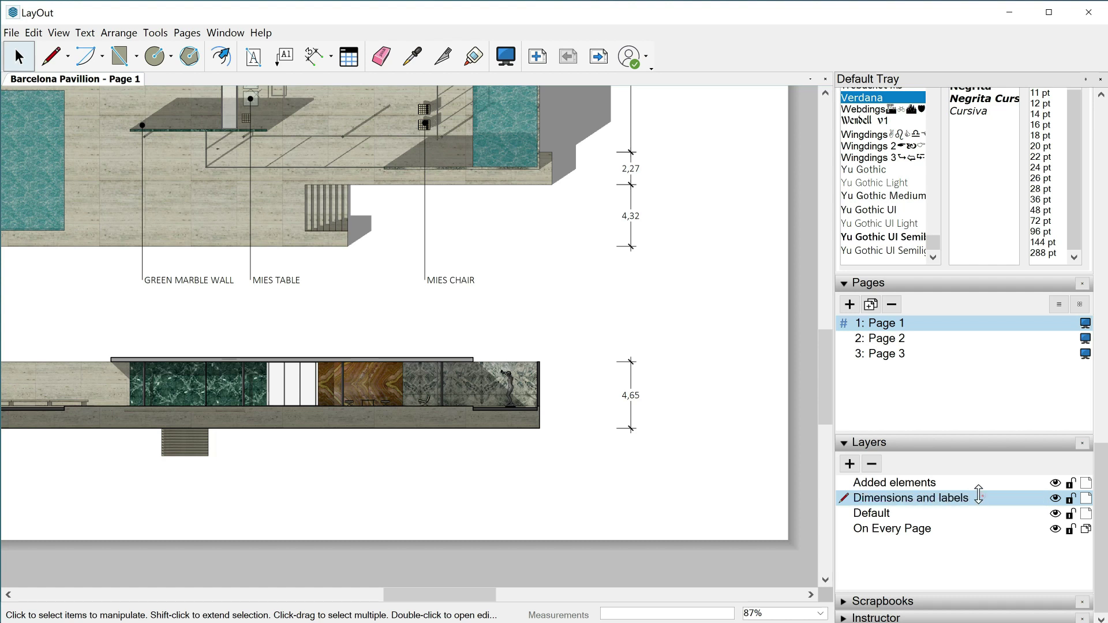
drag(982, 496, 975, 475)
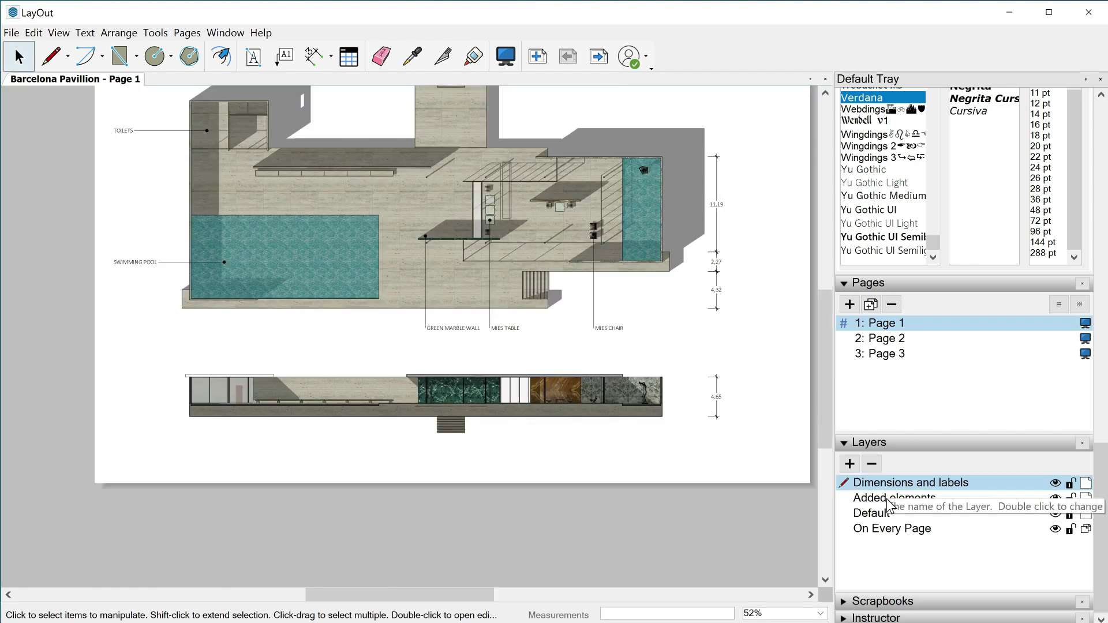
click(901, 500)
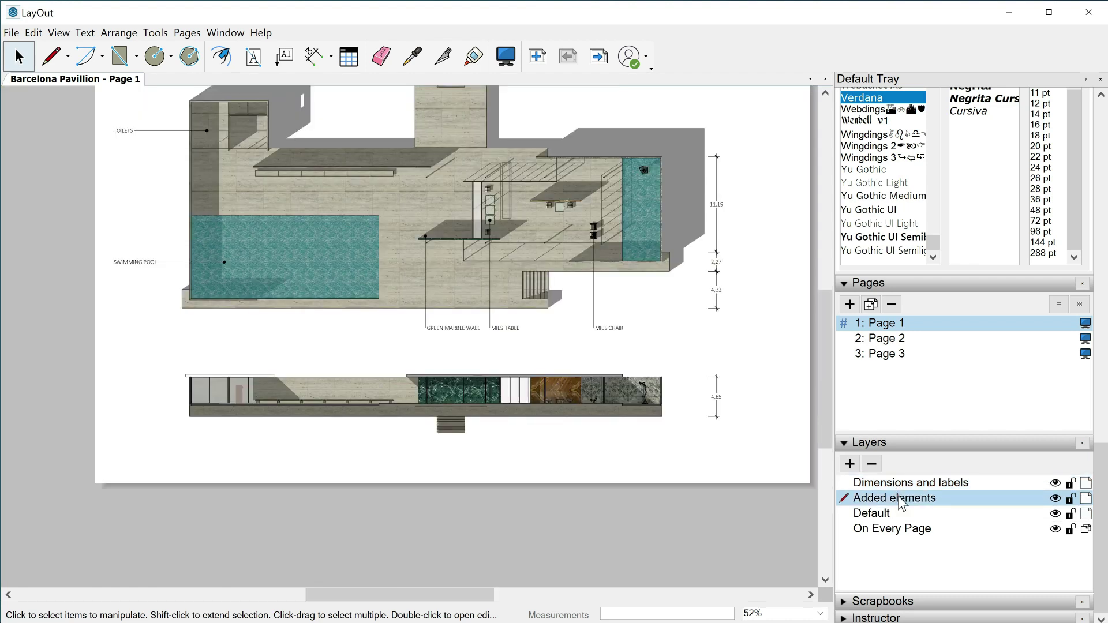
scroll(384, 376, up, 1)
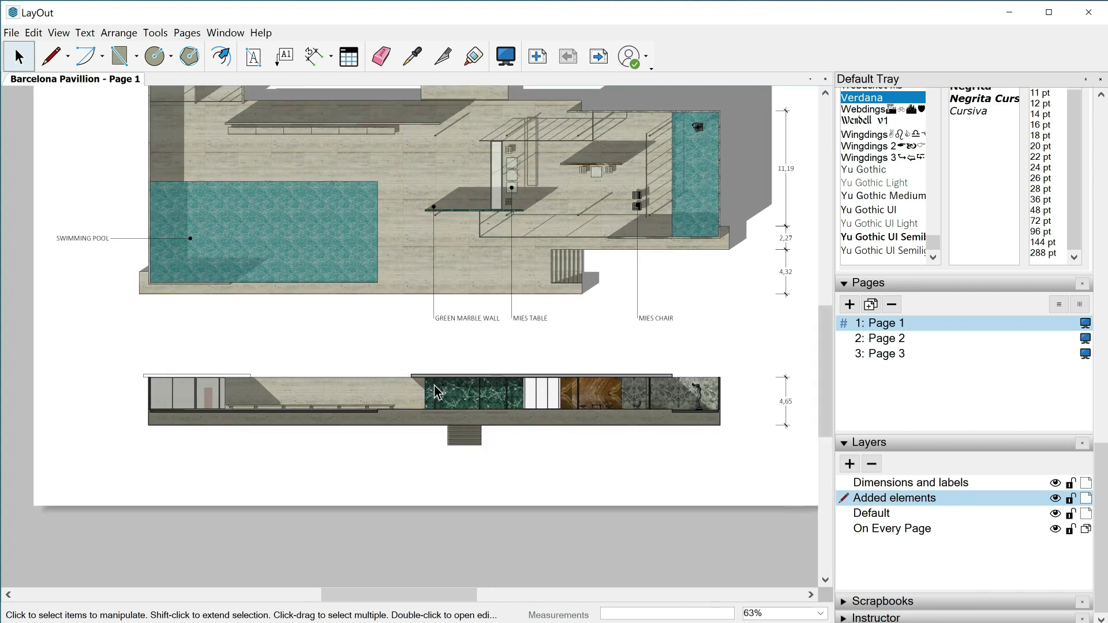
scroll(433, 394, up, 1)
scroll(433, 394, up, 1)
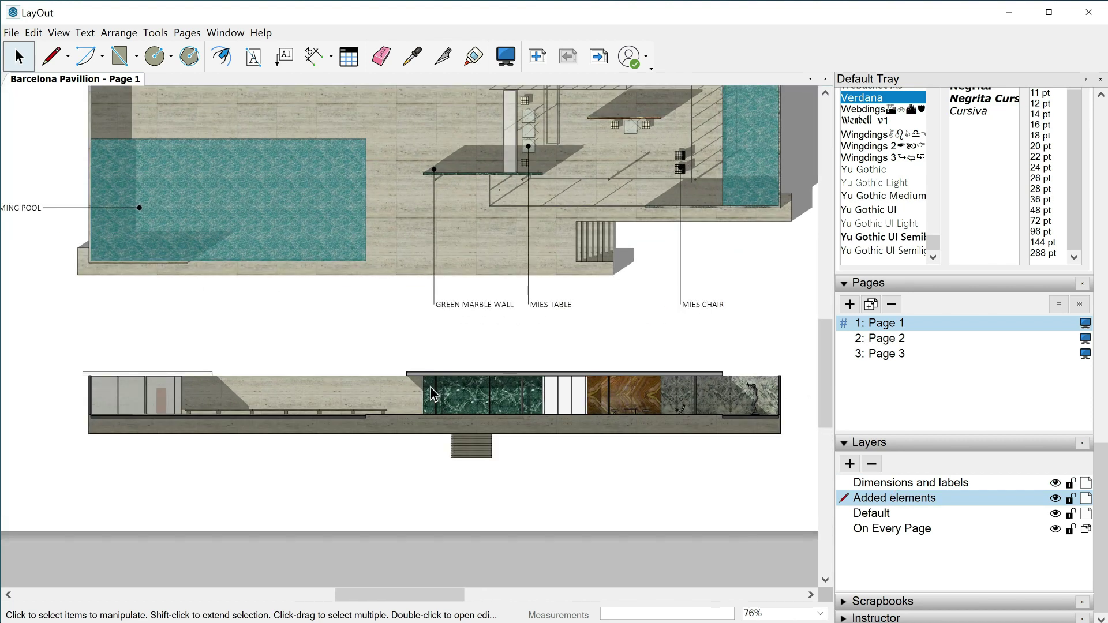
scroll(433, 394, up, 1)
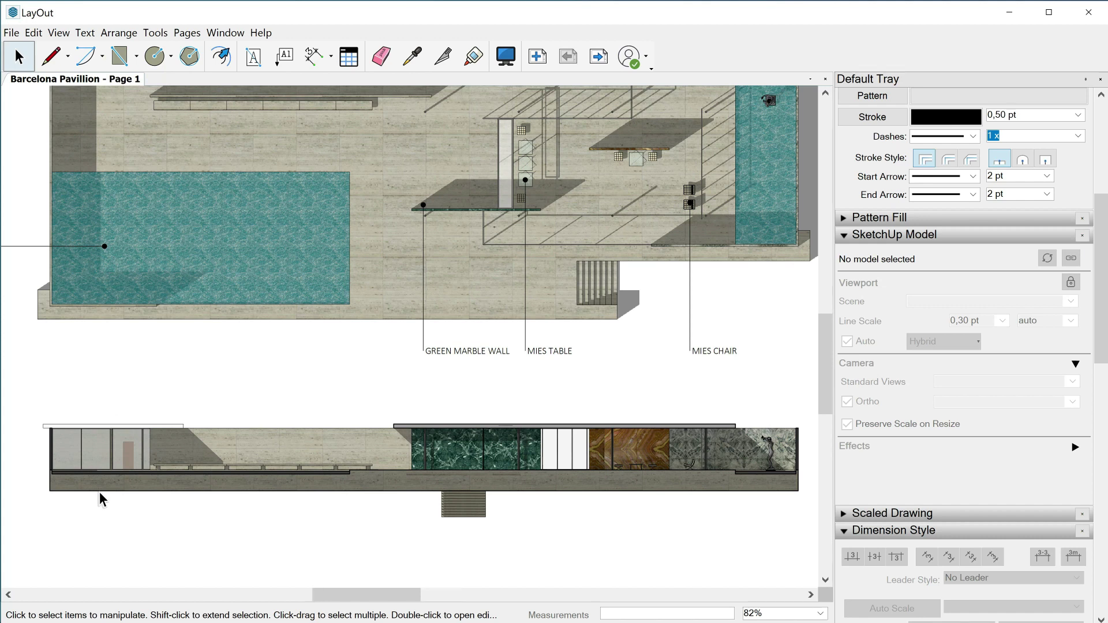
scroll(99, 490, up, 3)
scroll(15, 470, up, 6)
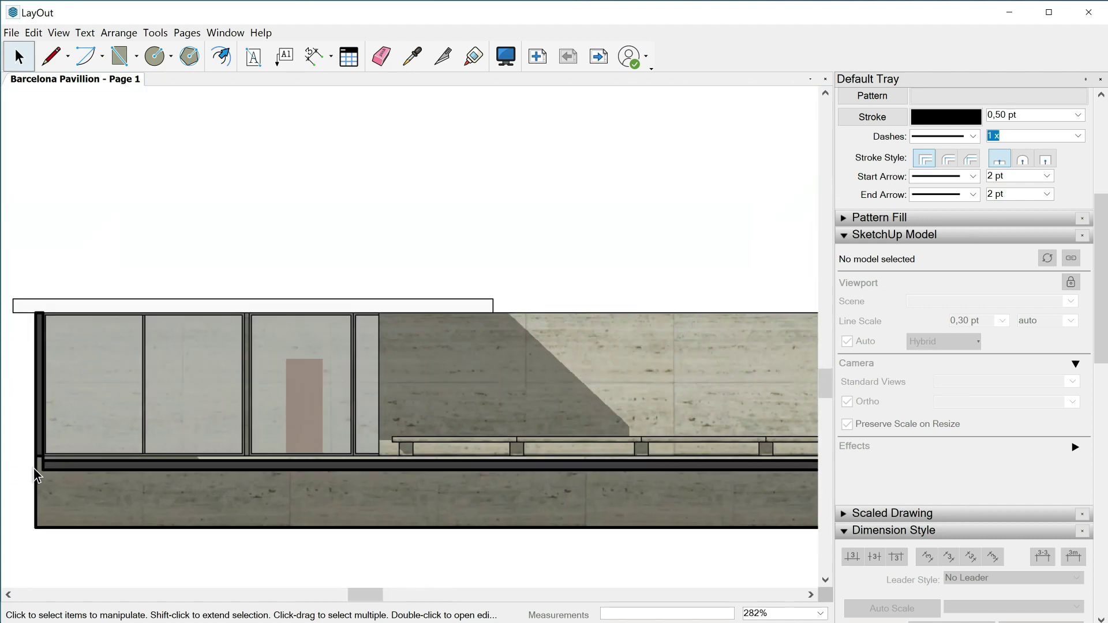
scroll(43, 468, up, 1)
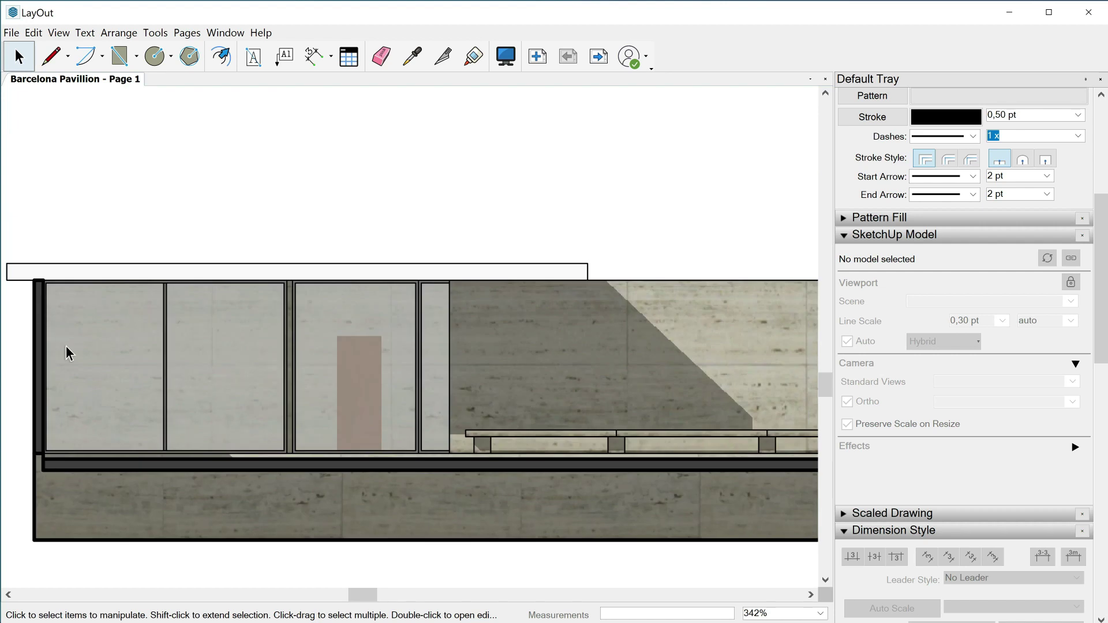
scroll(69, 441, down, 4)
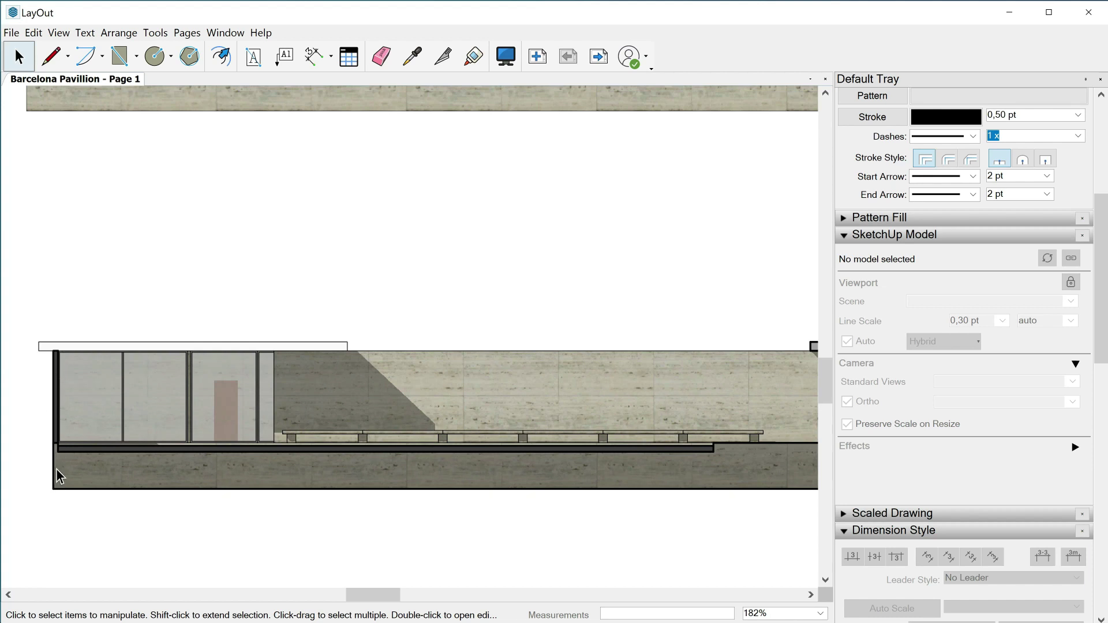
scroll(75, 454, down, 4)
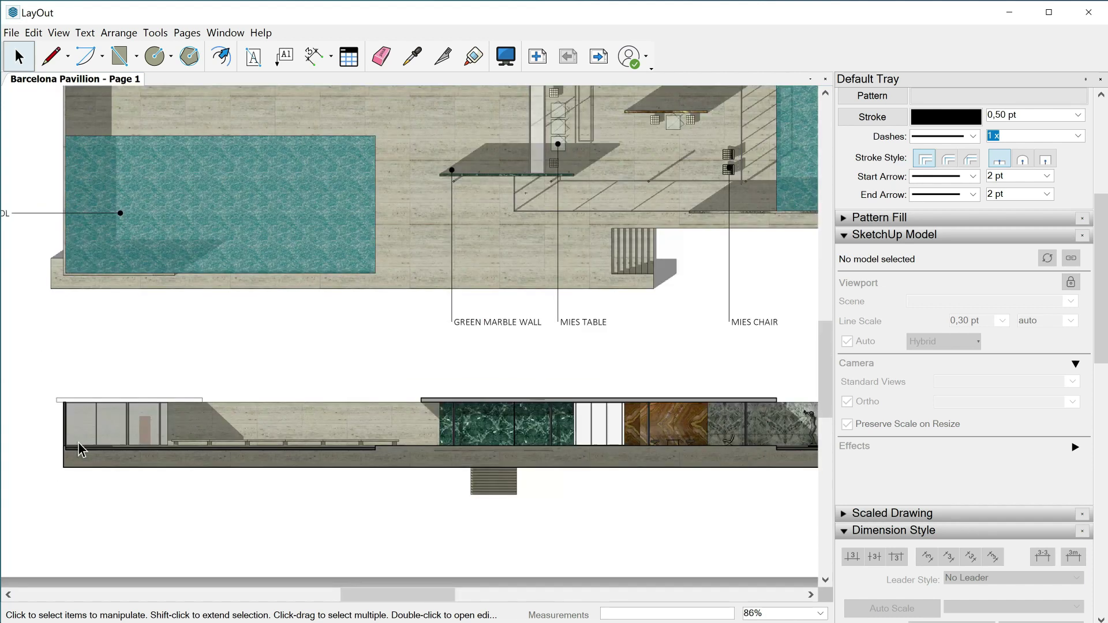
scroll(333, 466, down, 2)
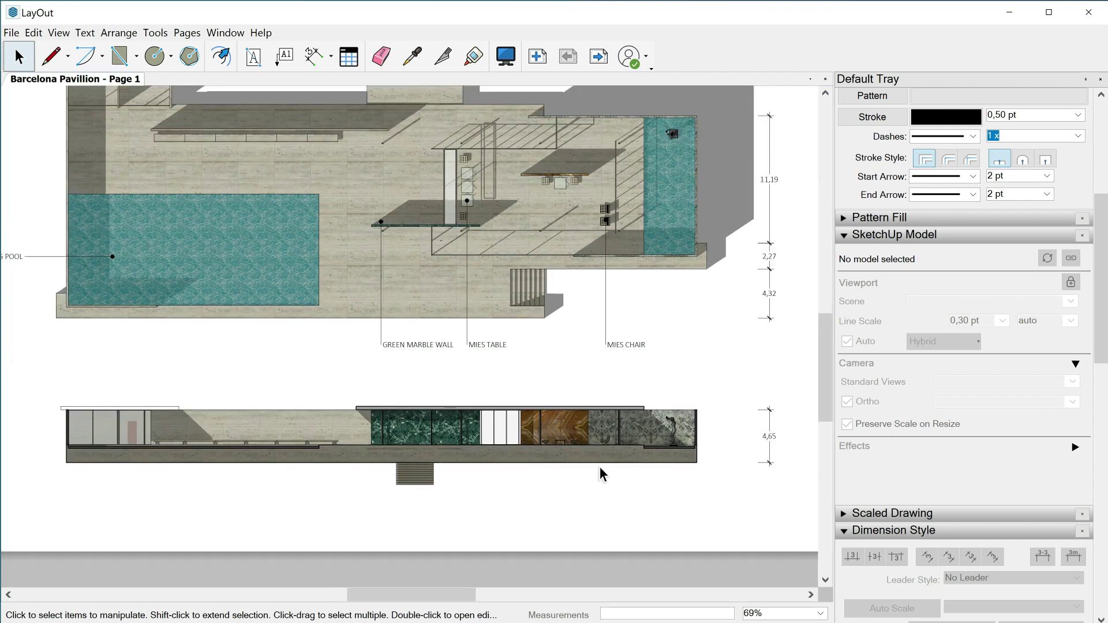
scroll(554, 454, up, 3)
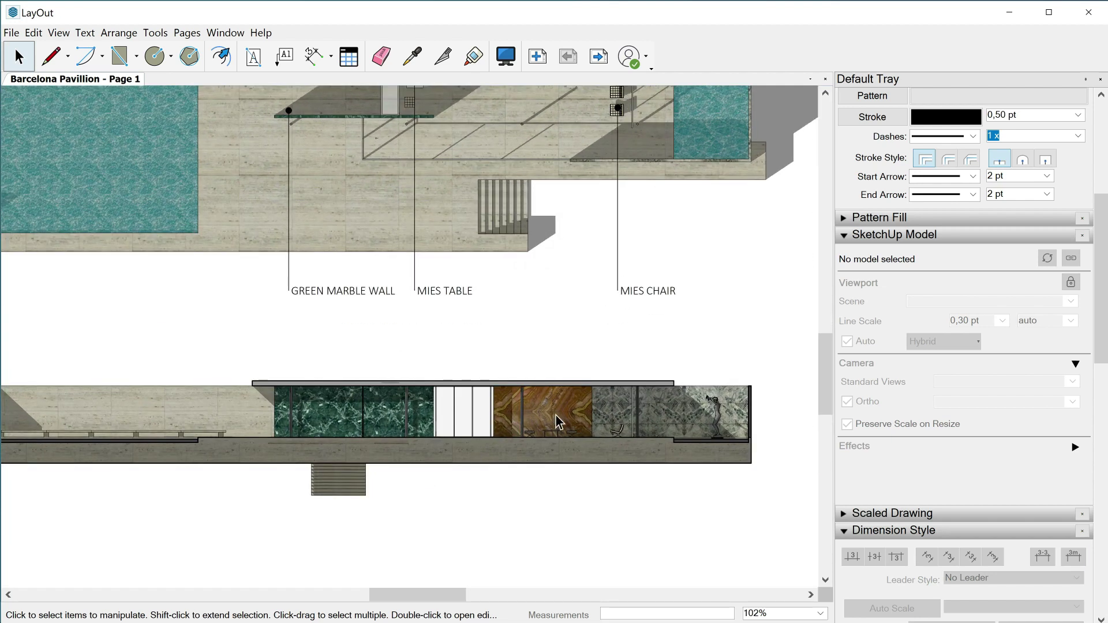
scroll(302, 385, up, 4)
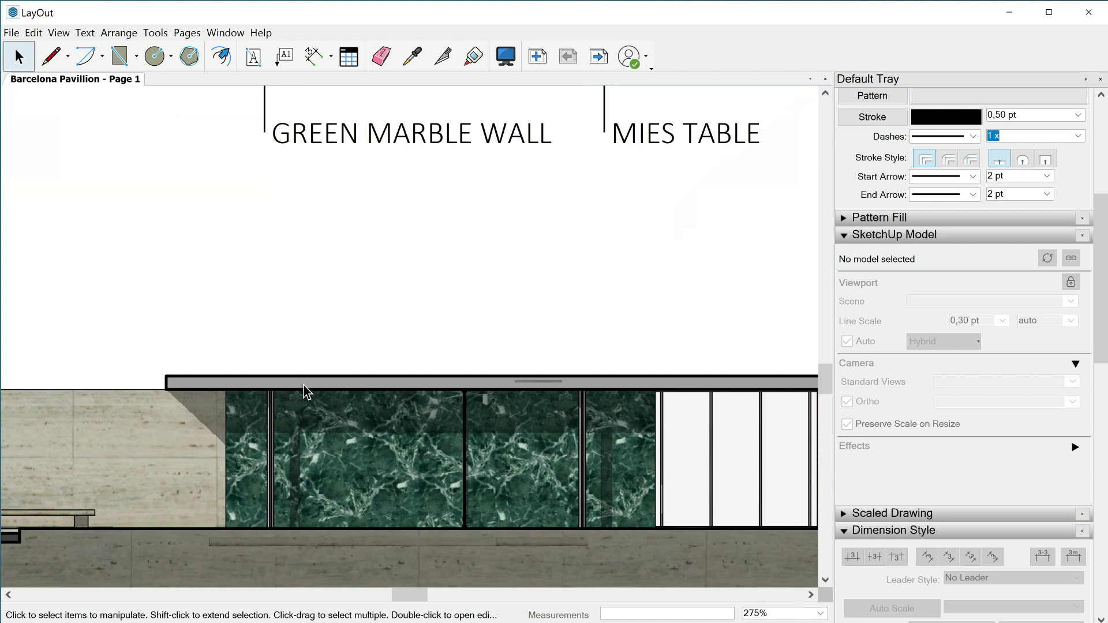
scroll(230, 386, down, 4)
scroll(229, 386, down, 1)
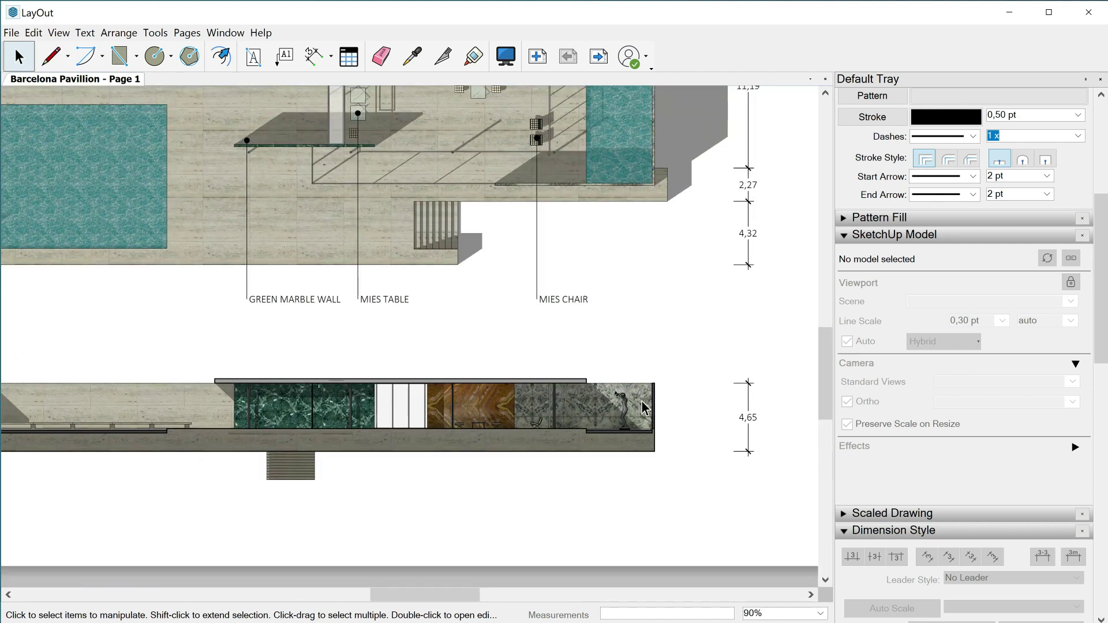
With the Line tool, start the outline at the slab's right, lower-left and upper-left corners
click(51, 58)
scroll(657, 403, up, 5)
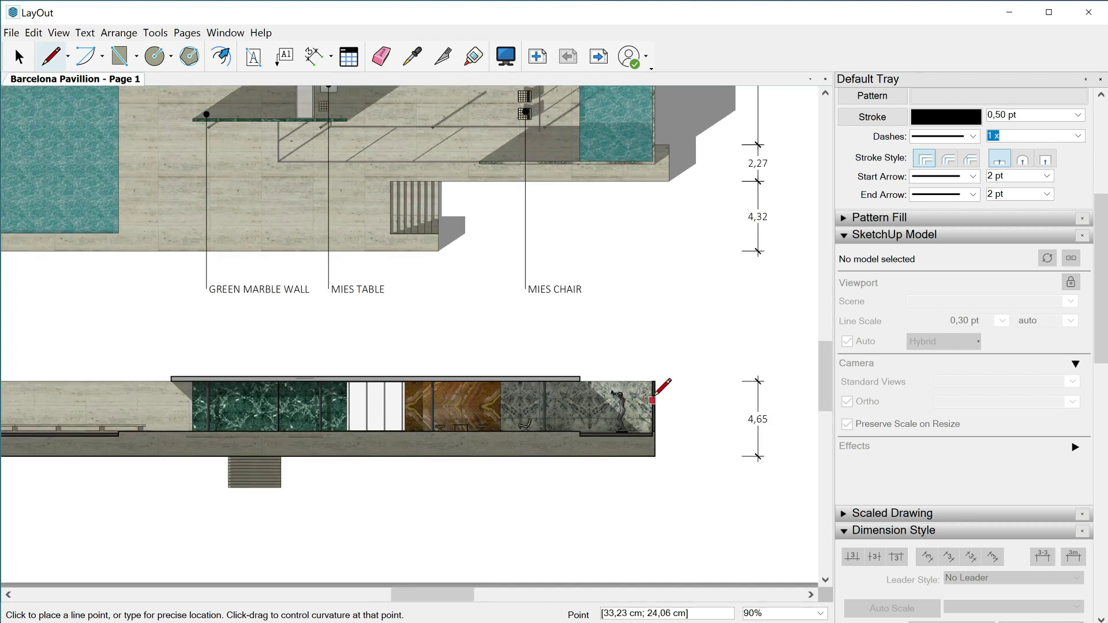
scroll(658, 404, up, 4)
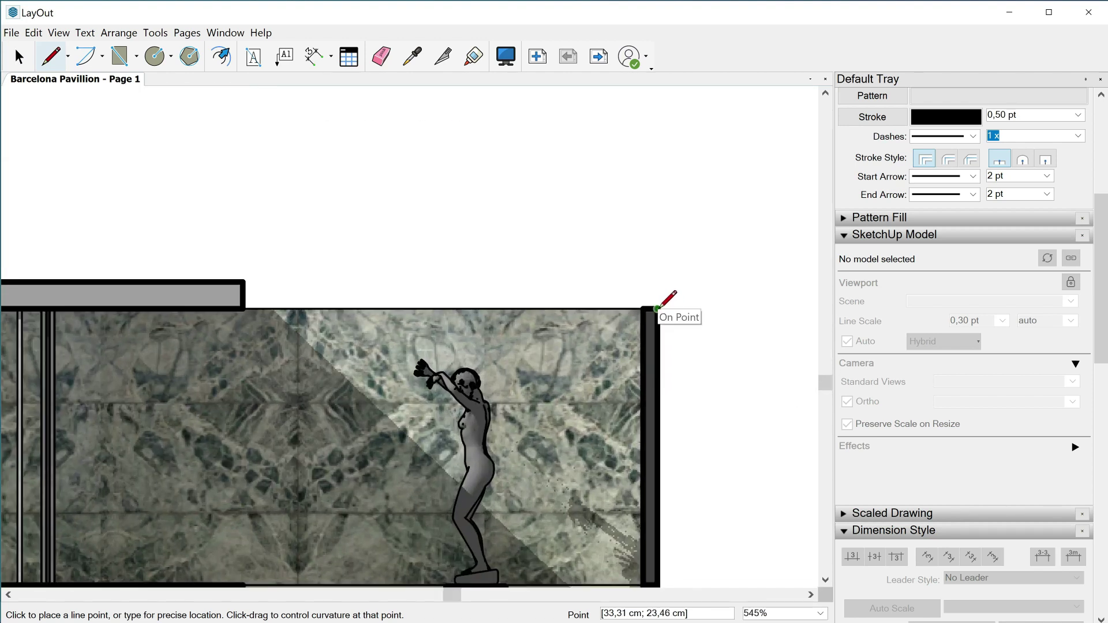
click(657, 307)
scroll(655, 231, down, 2)
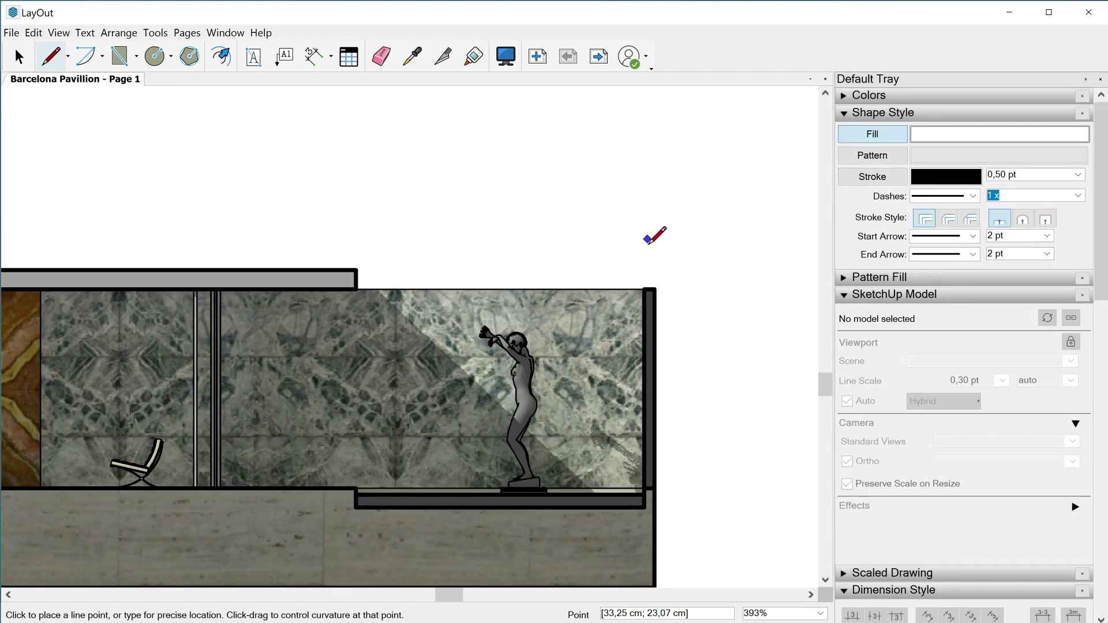
scroll(646, 461, up, 2)
click(649, 447)
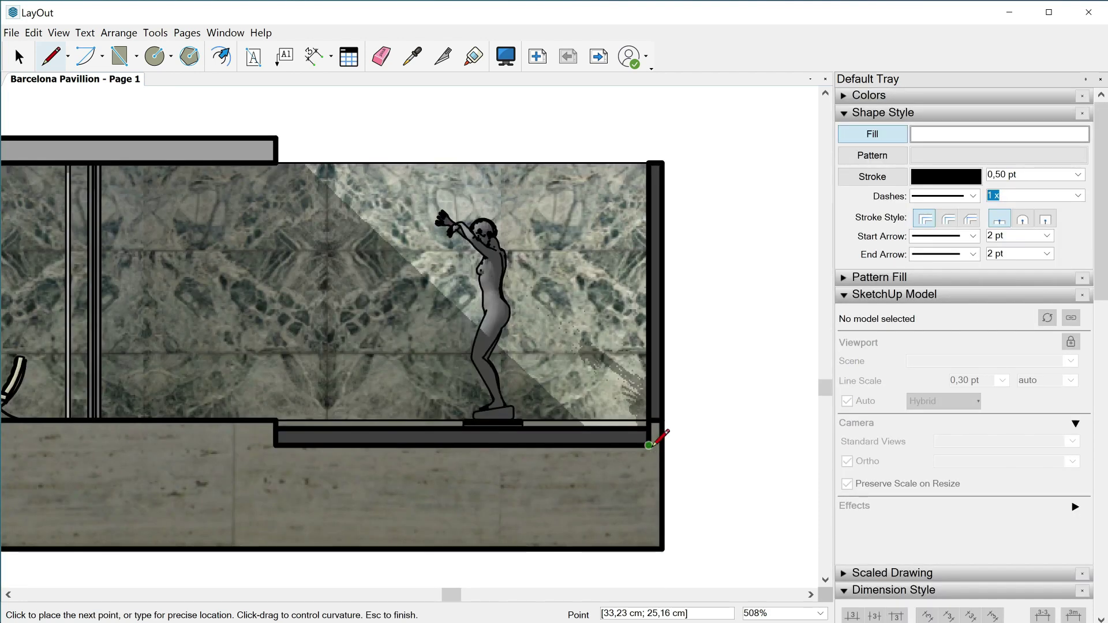
click(276, 445)
click(276, 421)
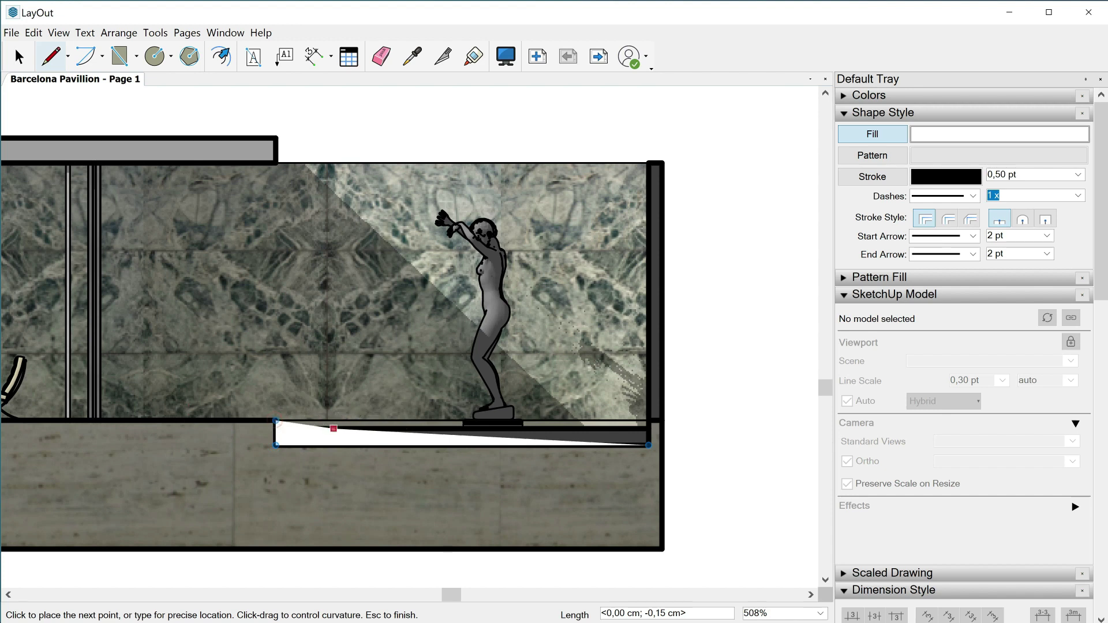
Fix the shape's lower-left, top-left and bottom-right corners on the base band
scroll(591, 423, down, 5)
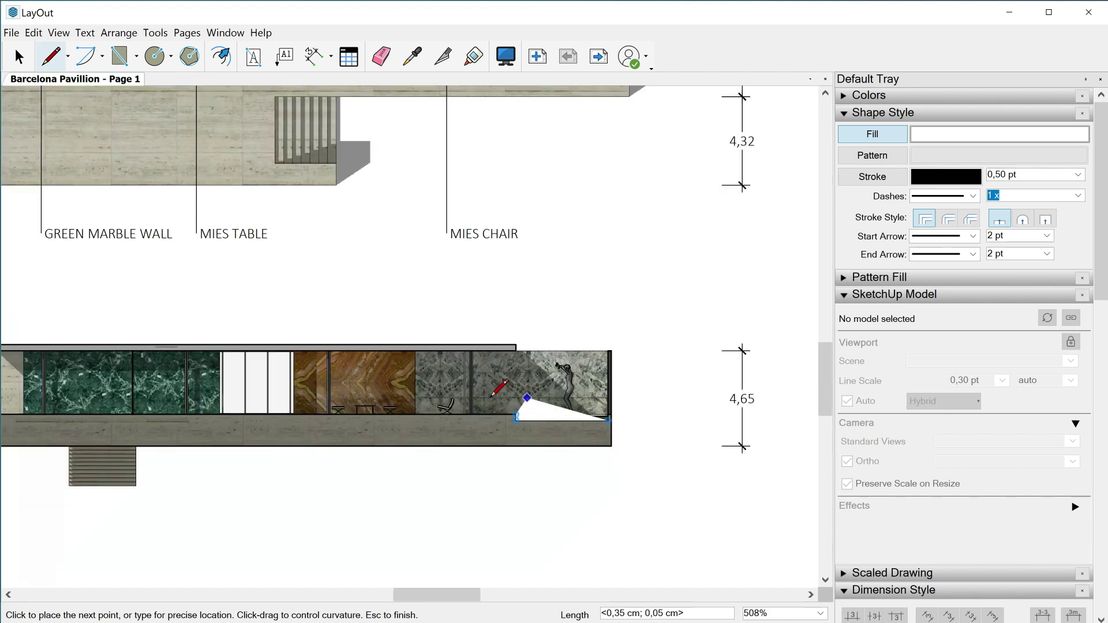
scroll(448, 425, down, 5)
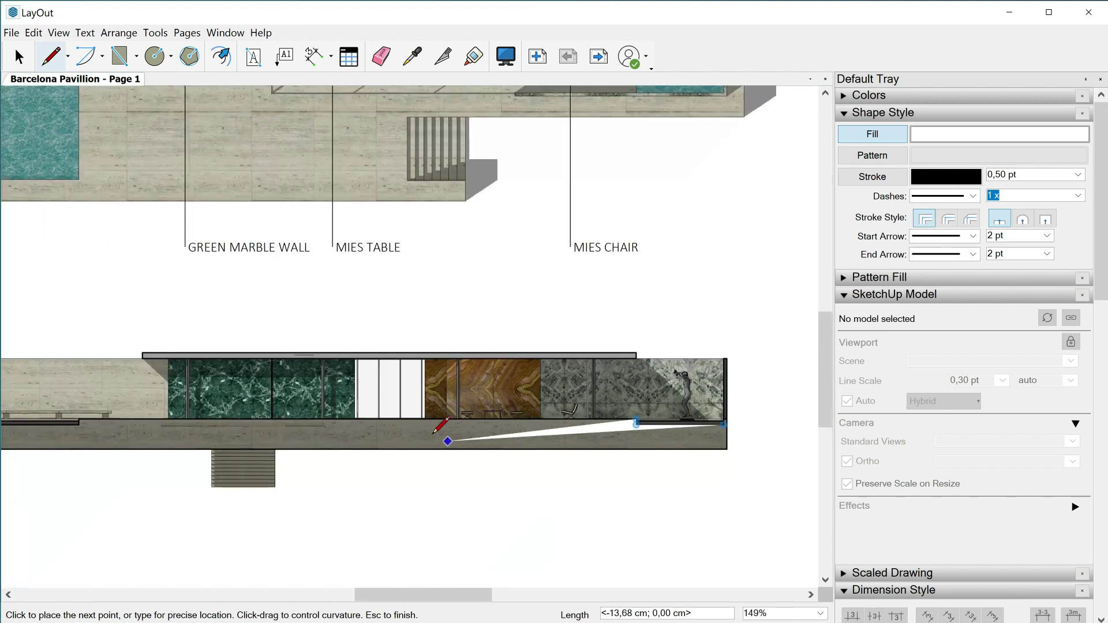
scroll(167, 422, up, 6)
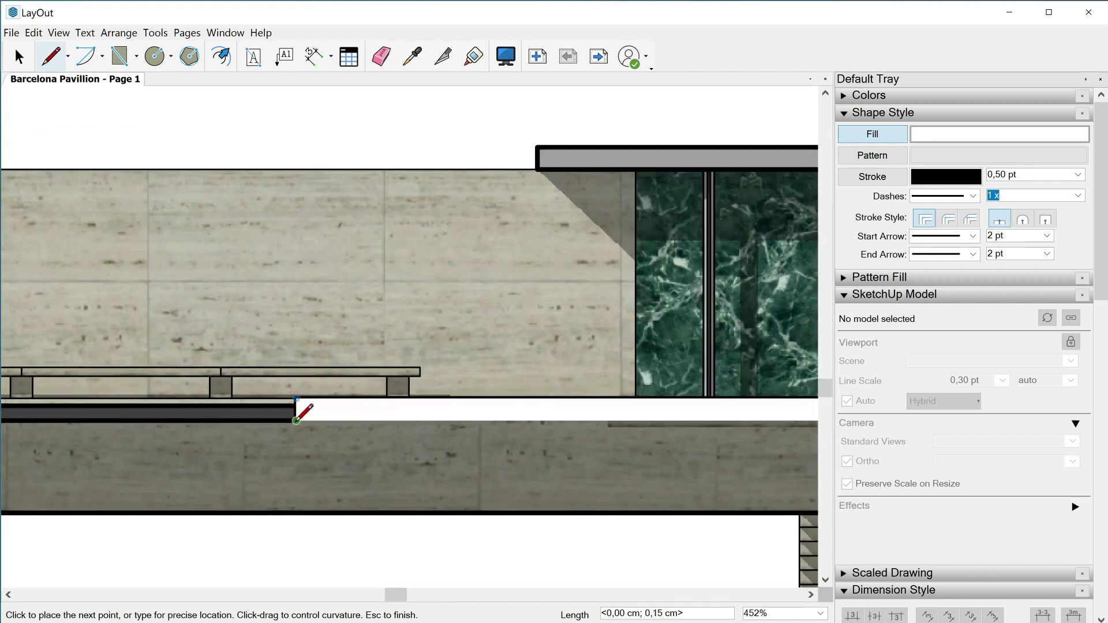
scroll(303, 405, up, 5)
scroll(438, 455, down, 5)
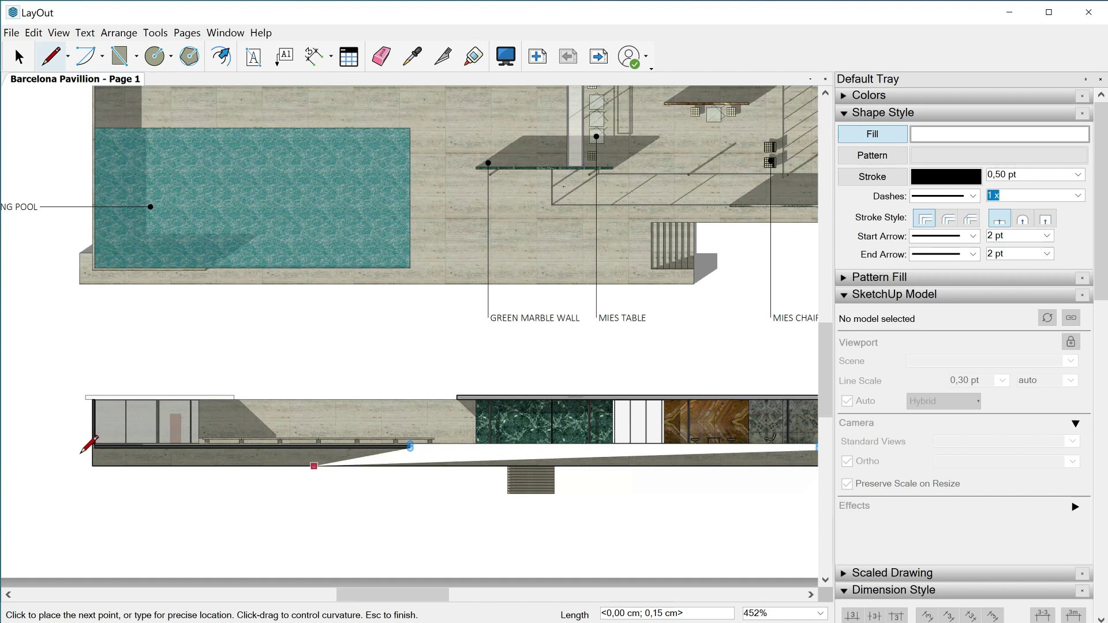
scroll(81, 453, up, 2)
scroll(88, 449, up, 4)
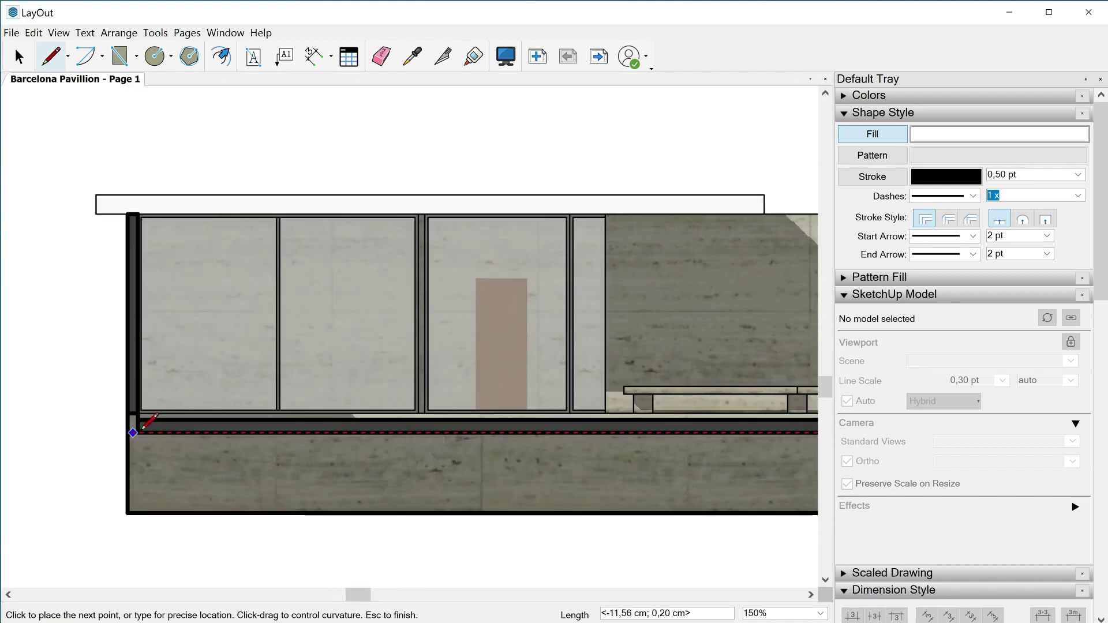
click(139, 431)
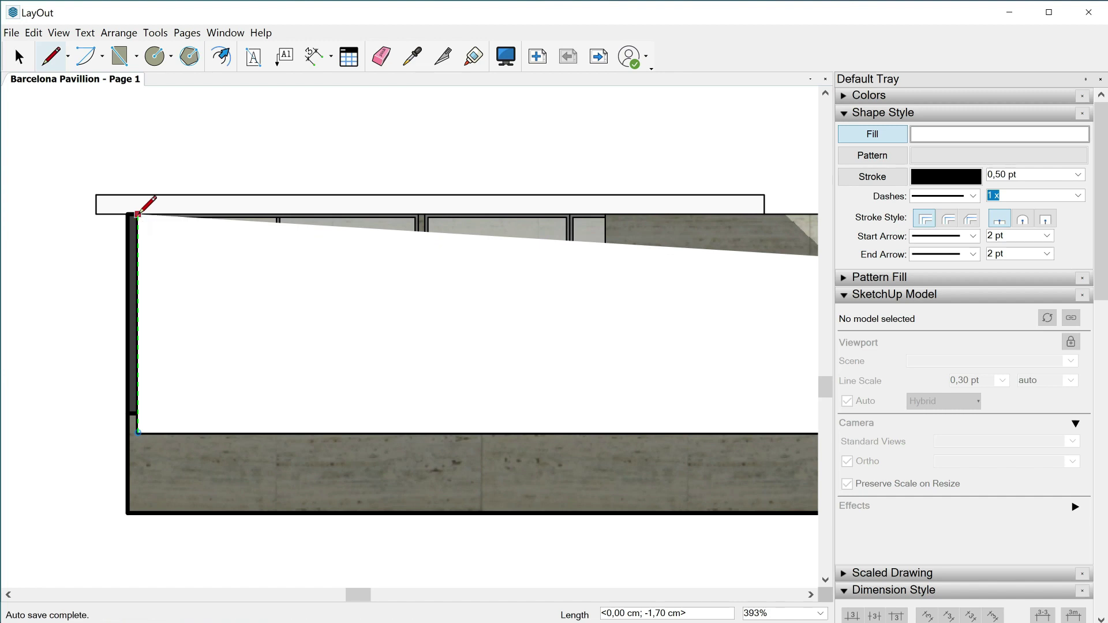
scroll(137, 214, up, 3)
click(119, 218)
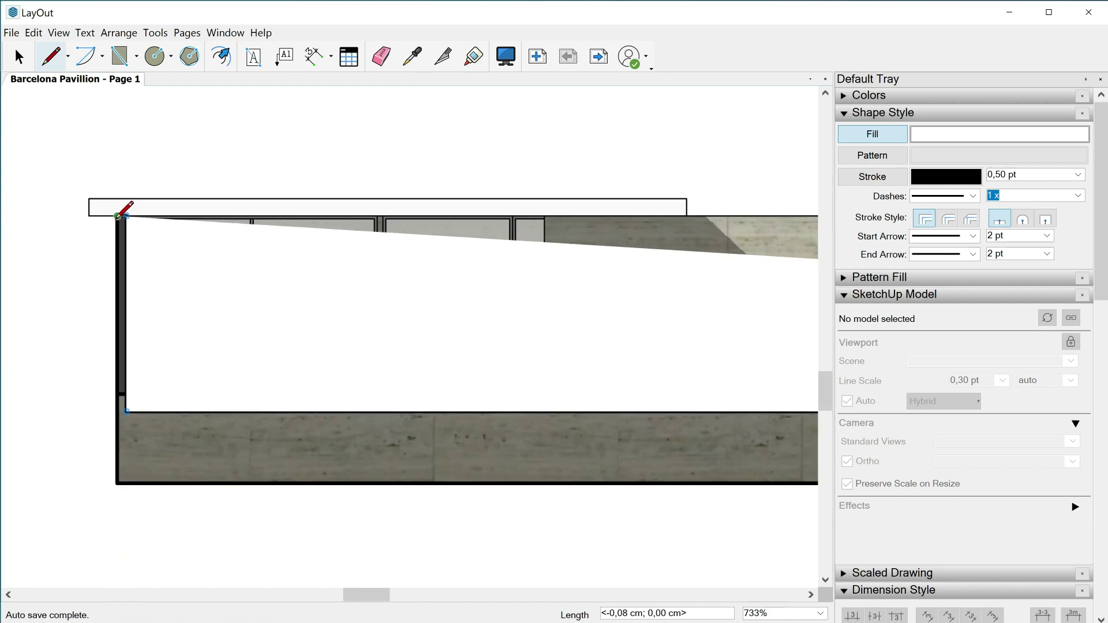
scroll(109, 372, down, 3)
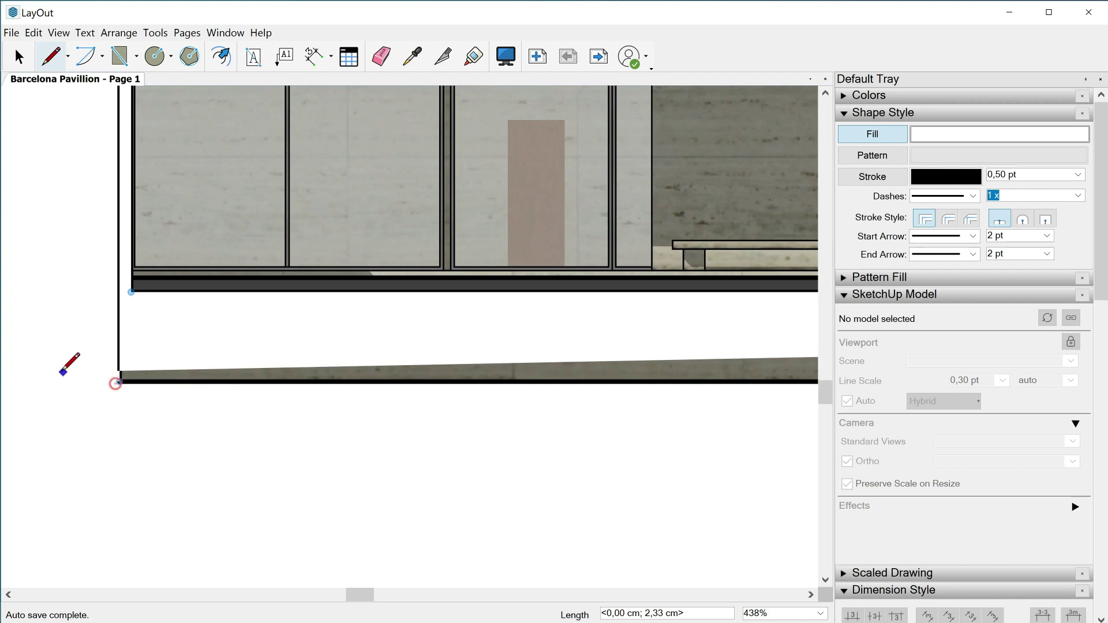
scroll(60, 375, down, 10)
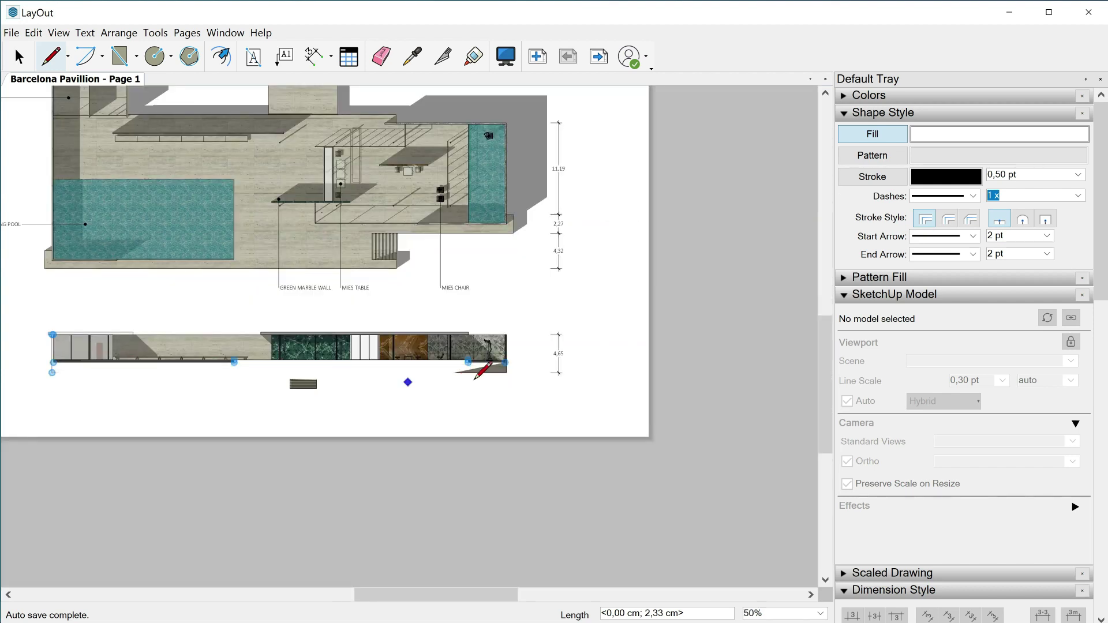
scroll(520, 368, up, 7)
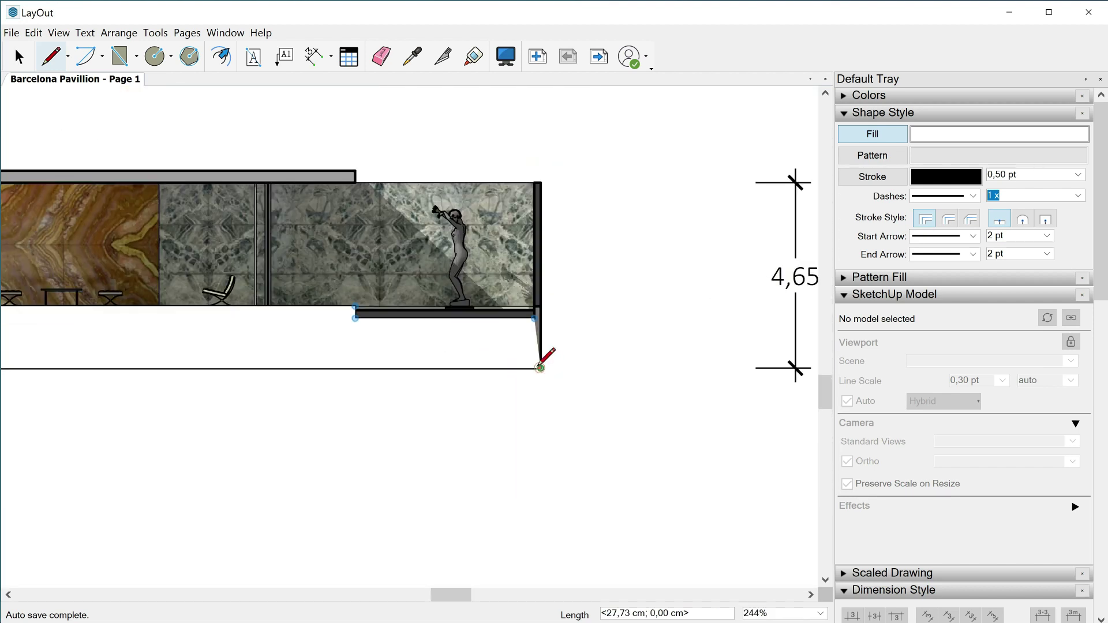
click(541, 368)
scroll(546, 181, up, 4)
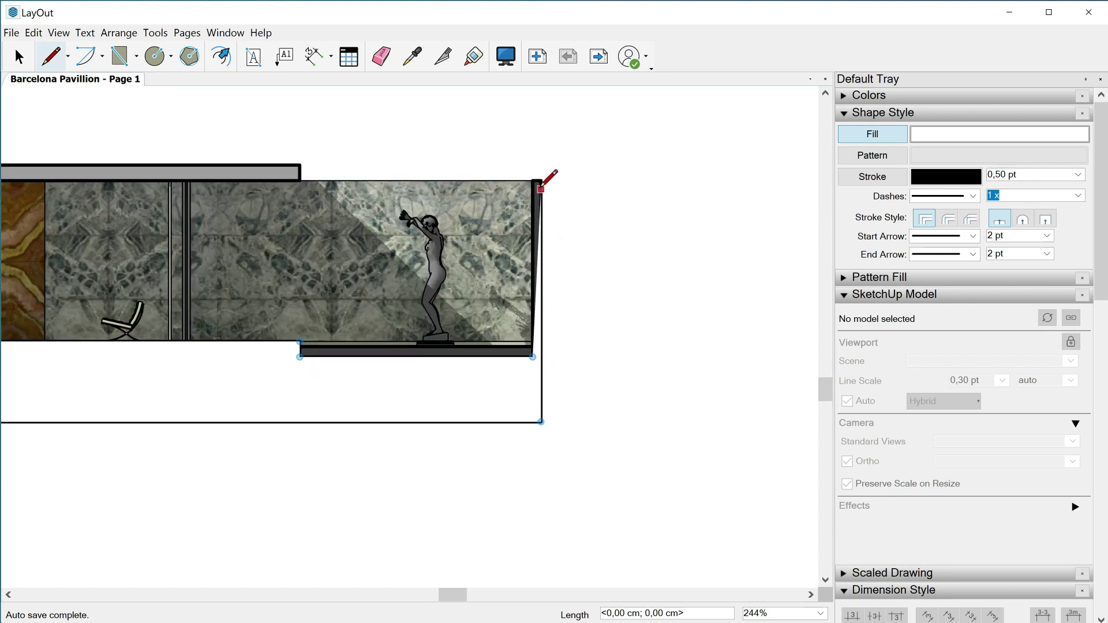
scroll(587, 295, down, 2)
scroll(587, 295, down, 2)
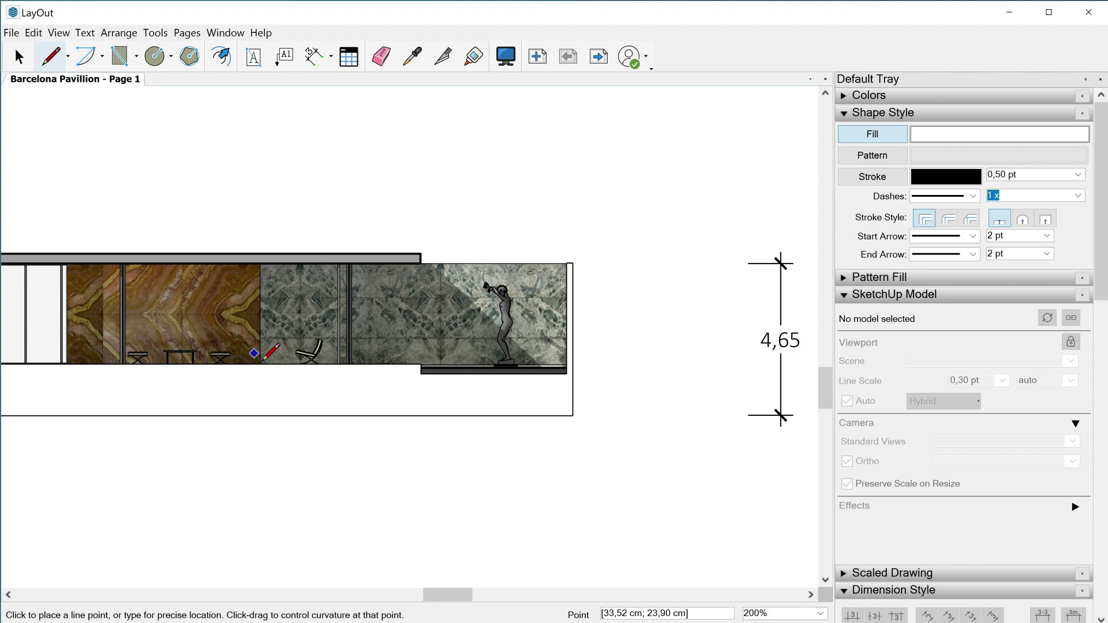
scroll(254, 394, up, 1)
scroll(253, 392, up, 1)
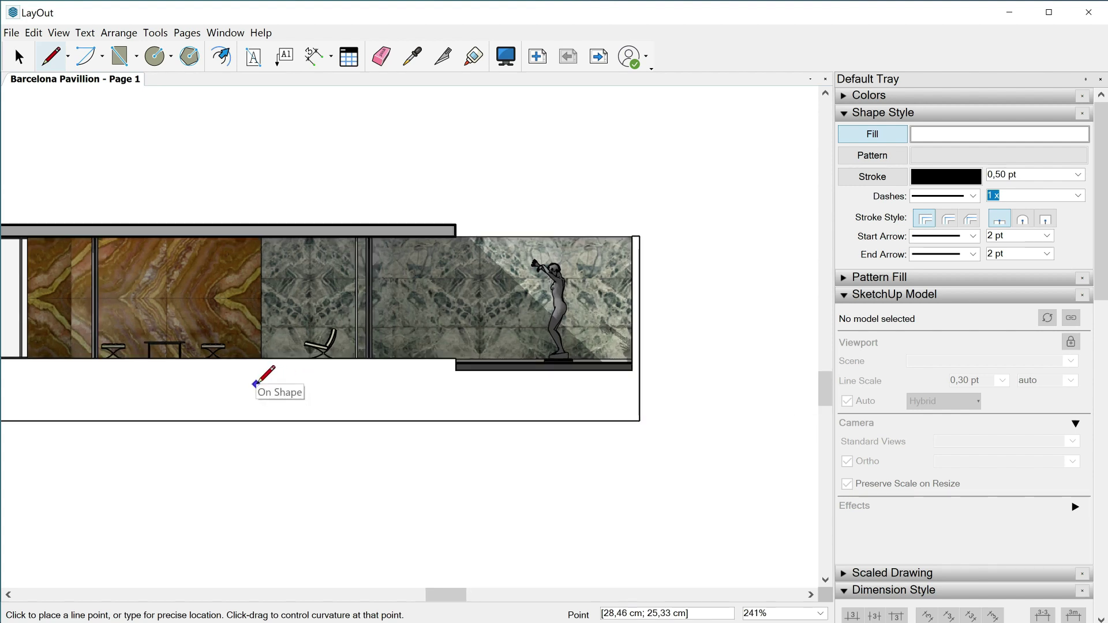
Switch to Select and select the newly drawn white shape
key(space)
click(381, 384)
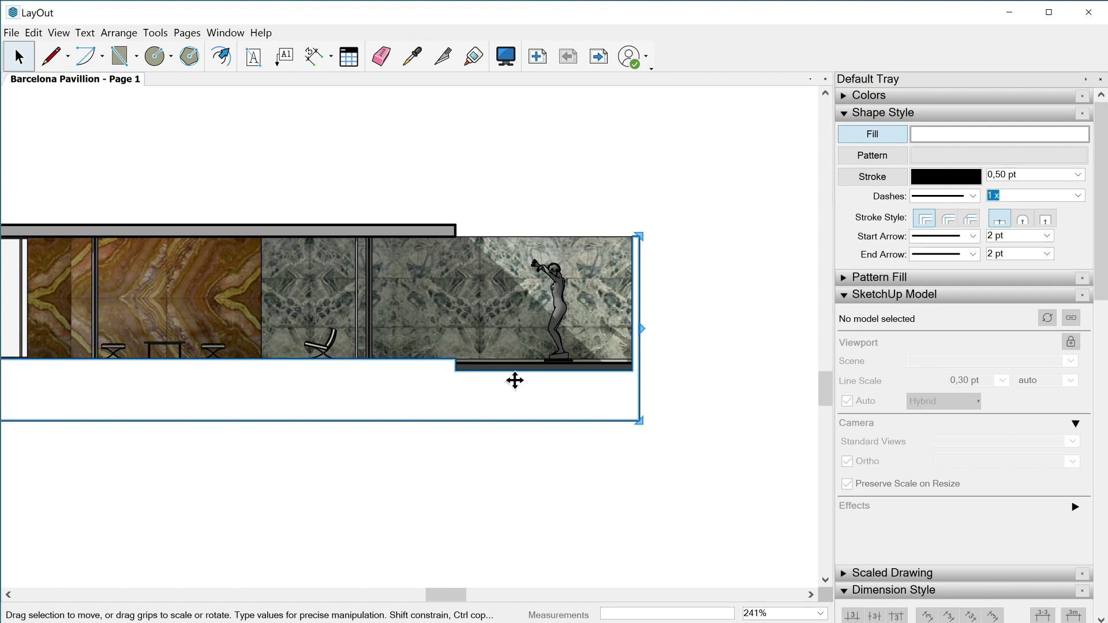
scroll(736, 396, down, 7)
scroll(449, 382, up, 1)
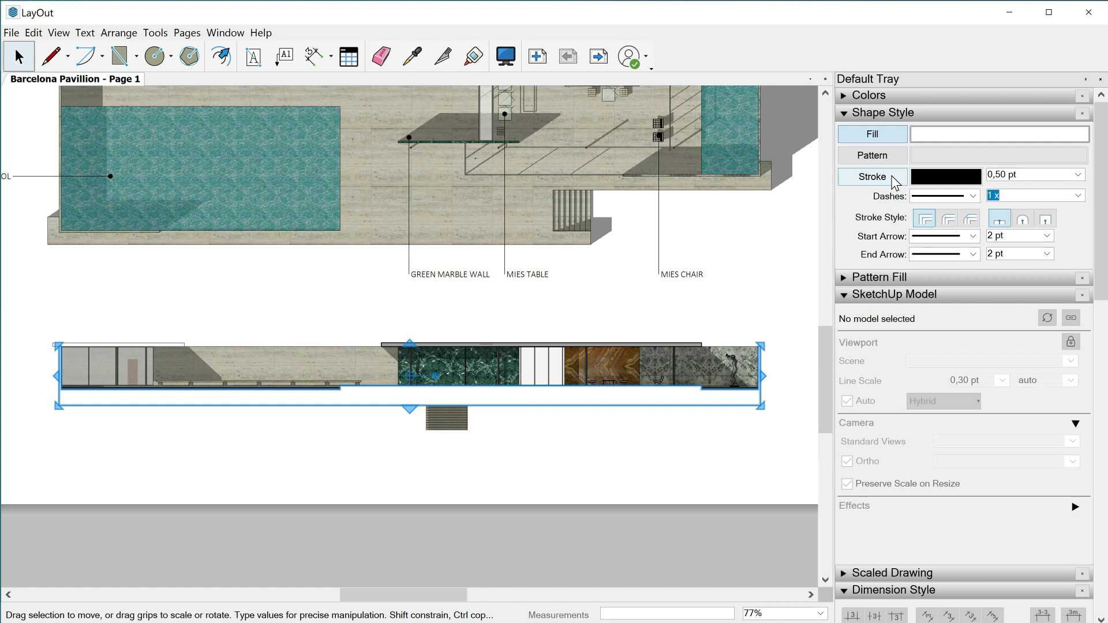
Toggle the selected shape's outline and turn on its white fill
click(875, 179)
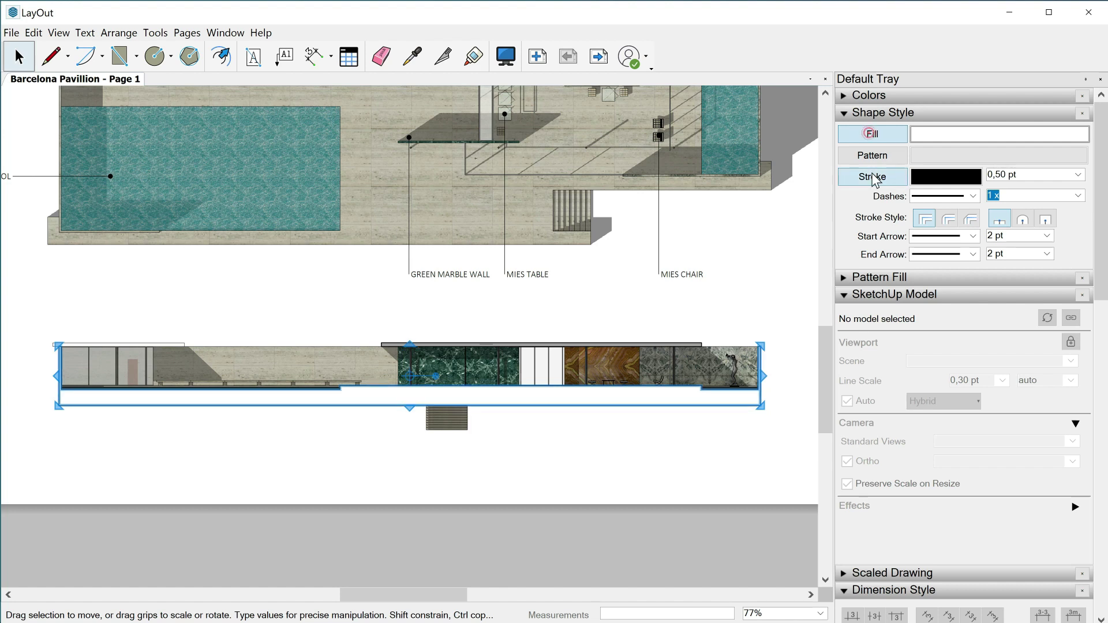
click(874, 136)
scroll(718, 404, up, 3)
scroll(718, 399, up, 8)
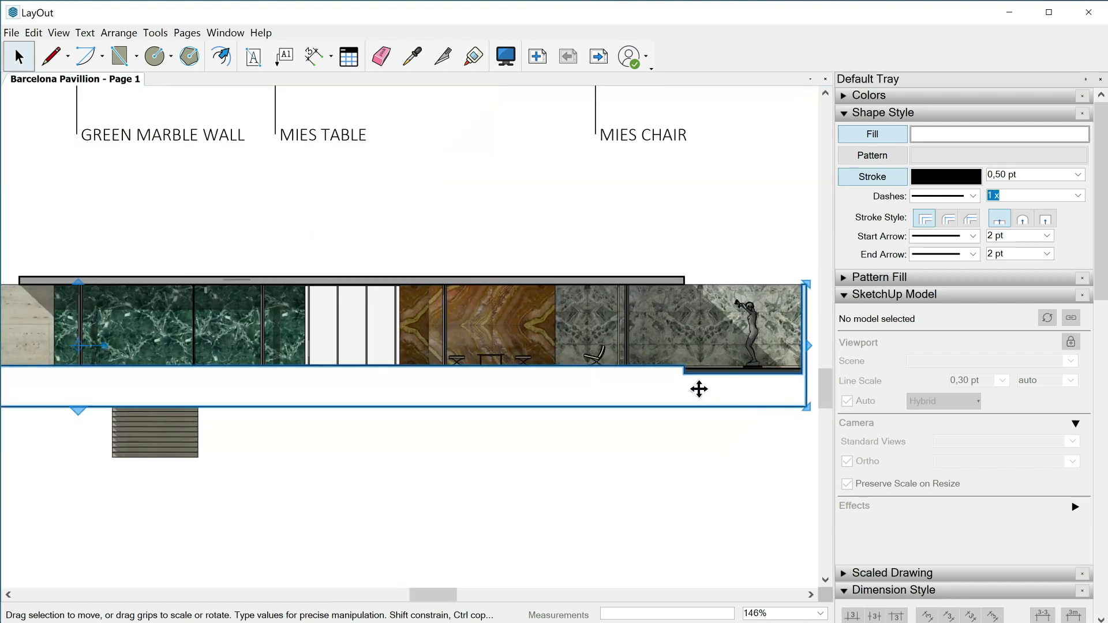
scroll(522, 364, up, 8)
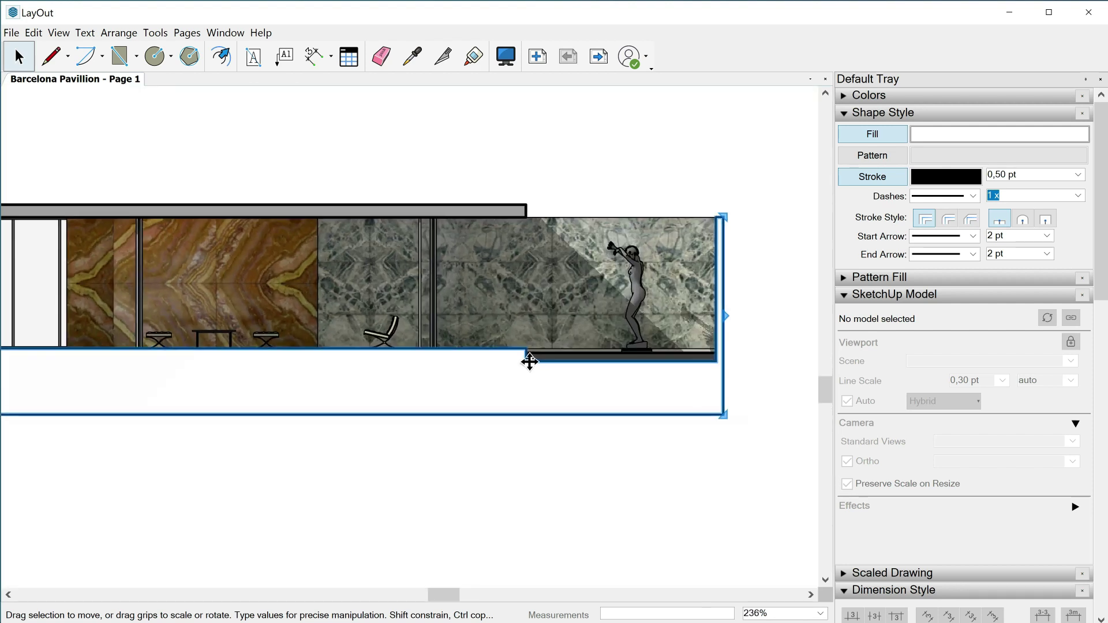
scroll(521, 368, up, 2)
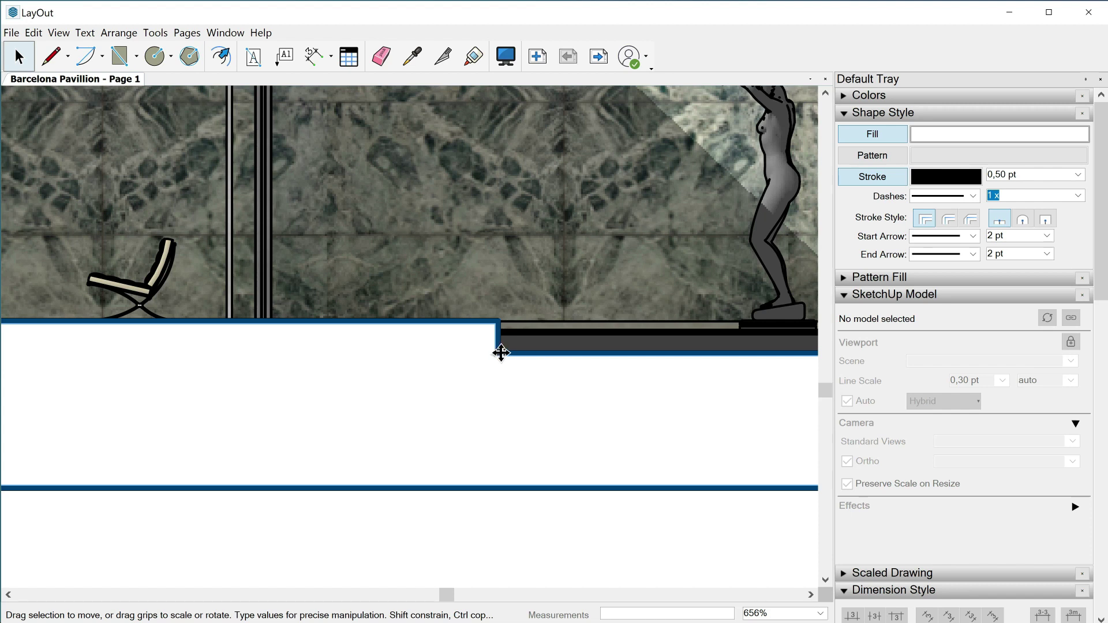
scroll(500, 353, up, 4)
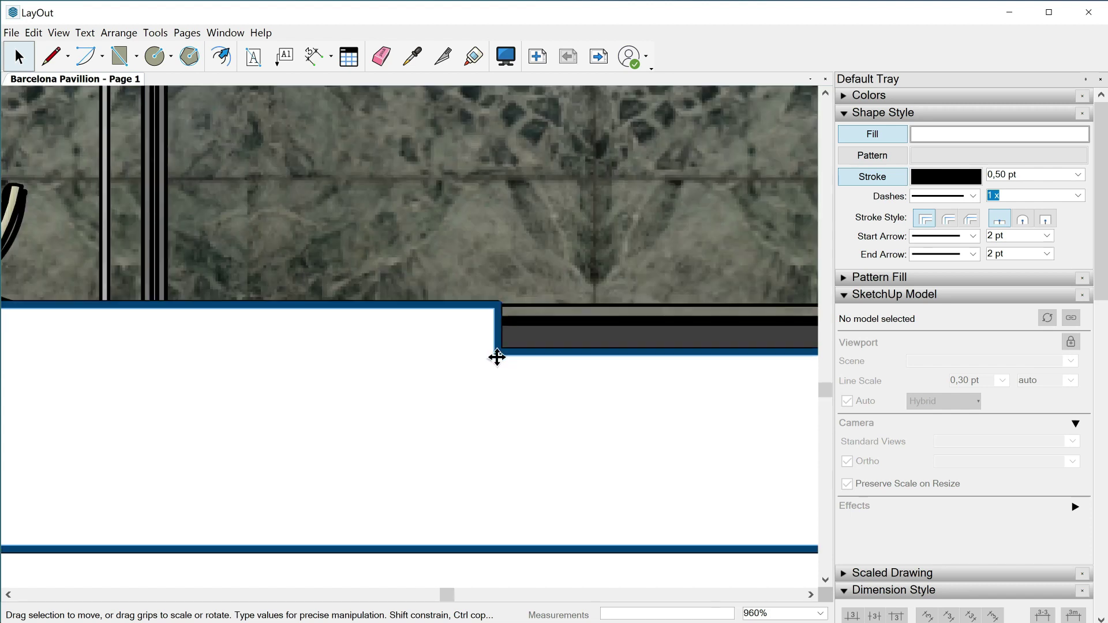
Adjust the shape's black outline on and off, then deselect it
click(873, 178)
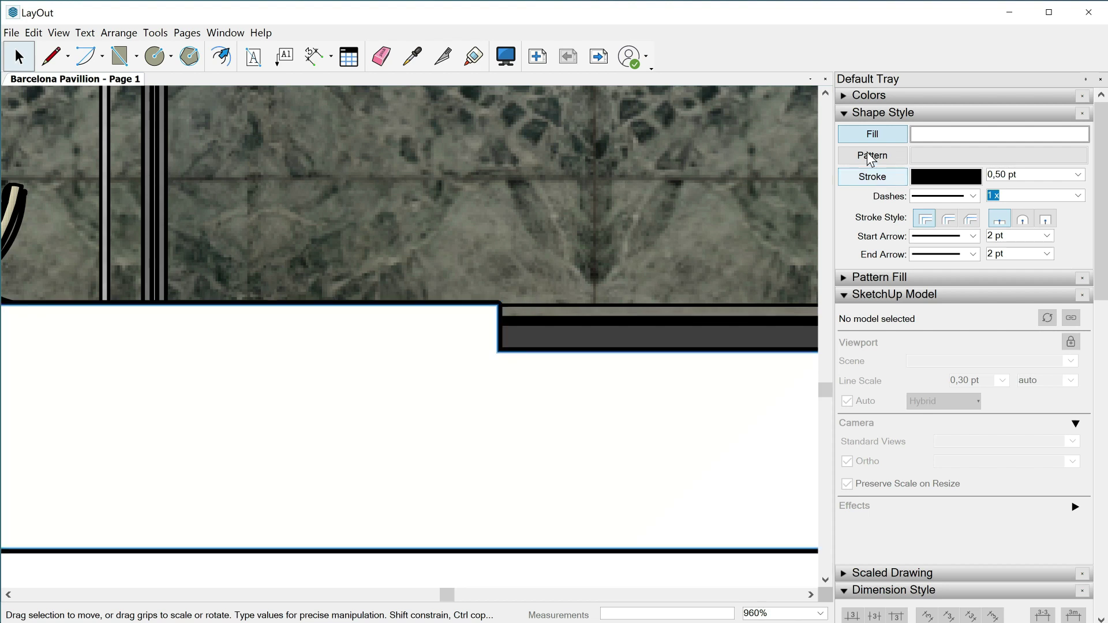
scroll(411, 397, down, 10)
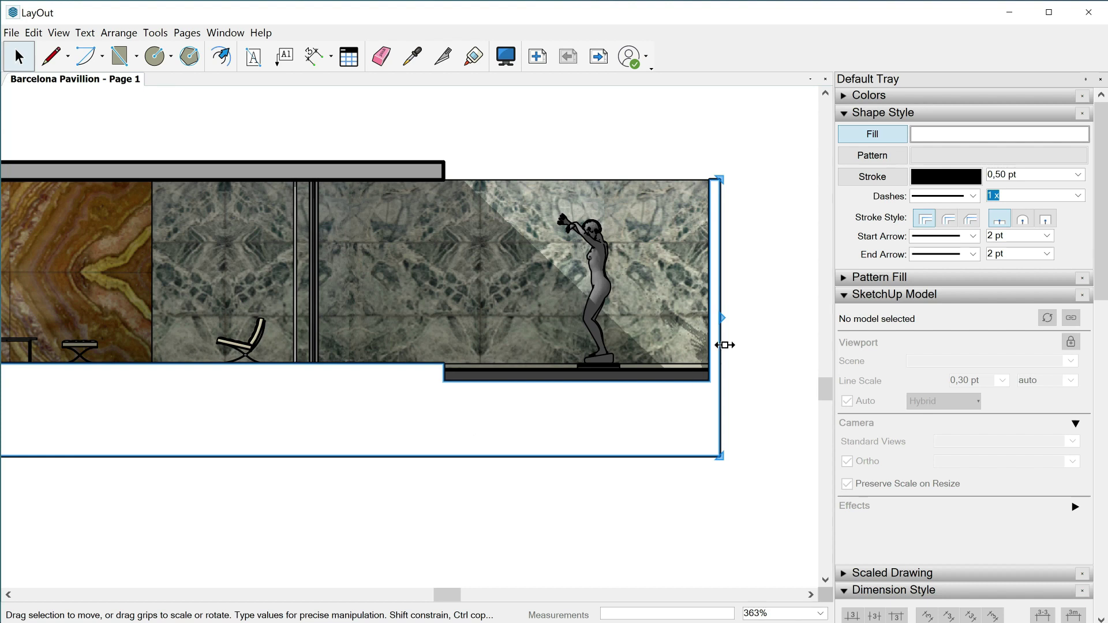
click(875, 180)
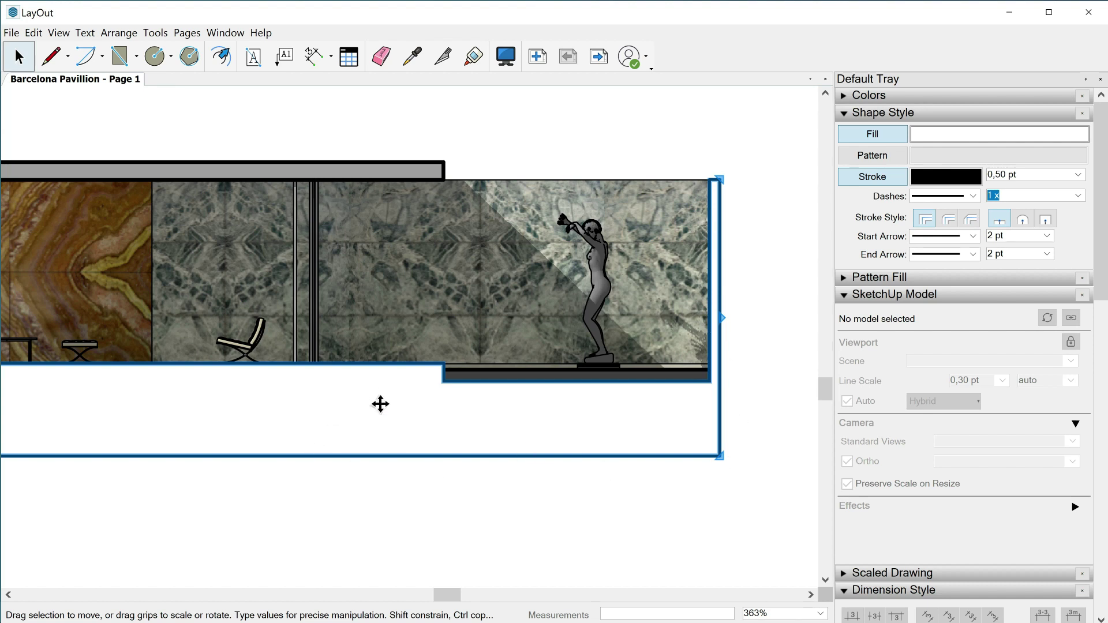
click(875, 178)
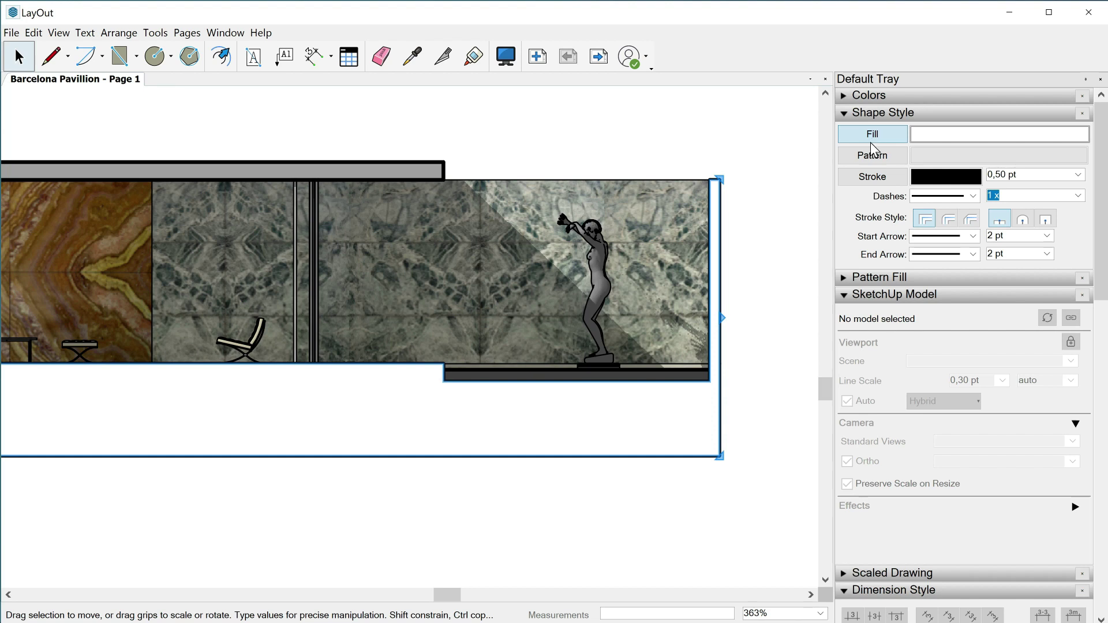
click(758, 362)
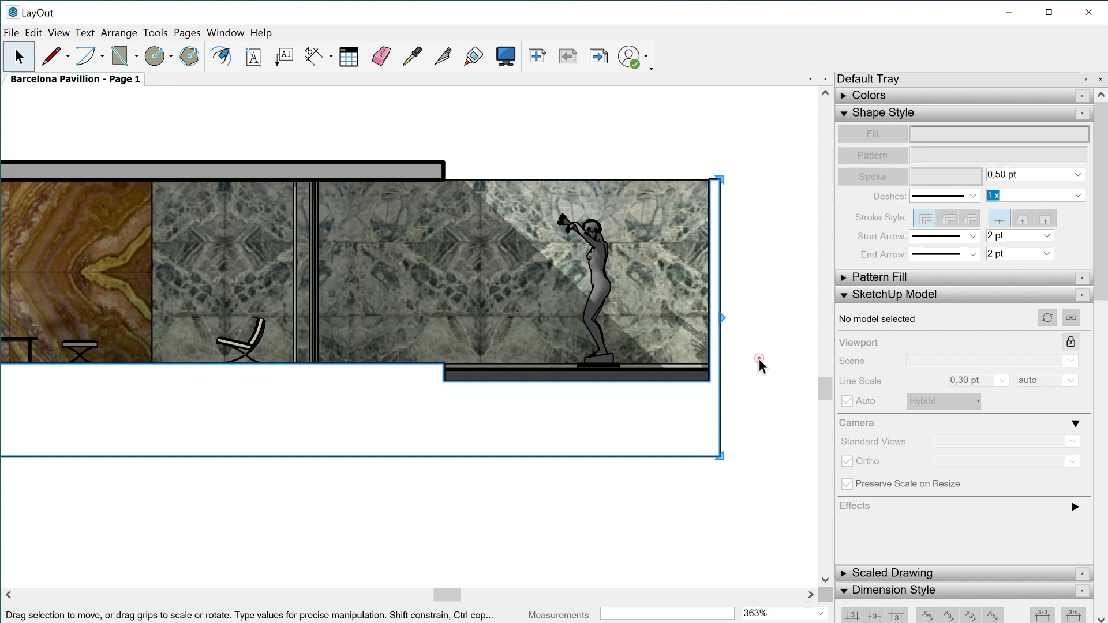
scroll(791, 336, down, 3)
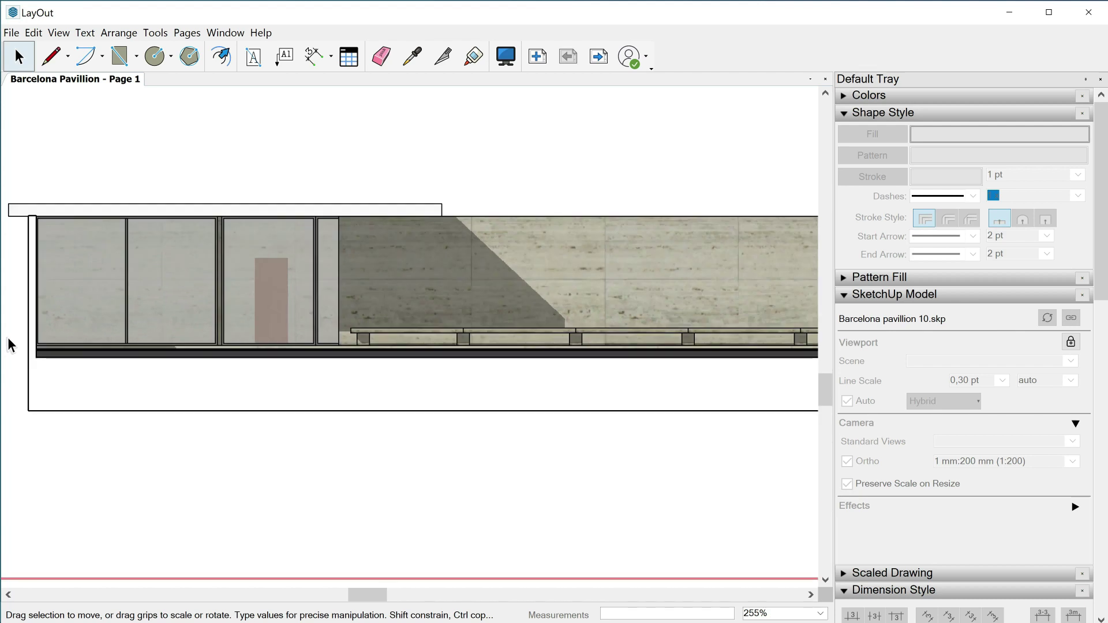
Draw a thin rectangle from the strip's left end to its far corner under the slab
scroll(8, 339, down, 2)
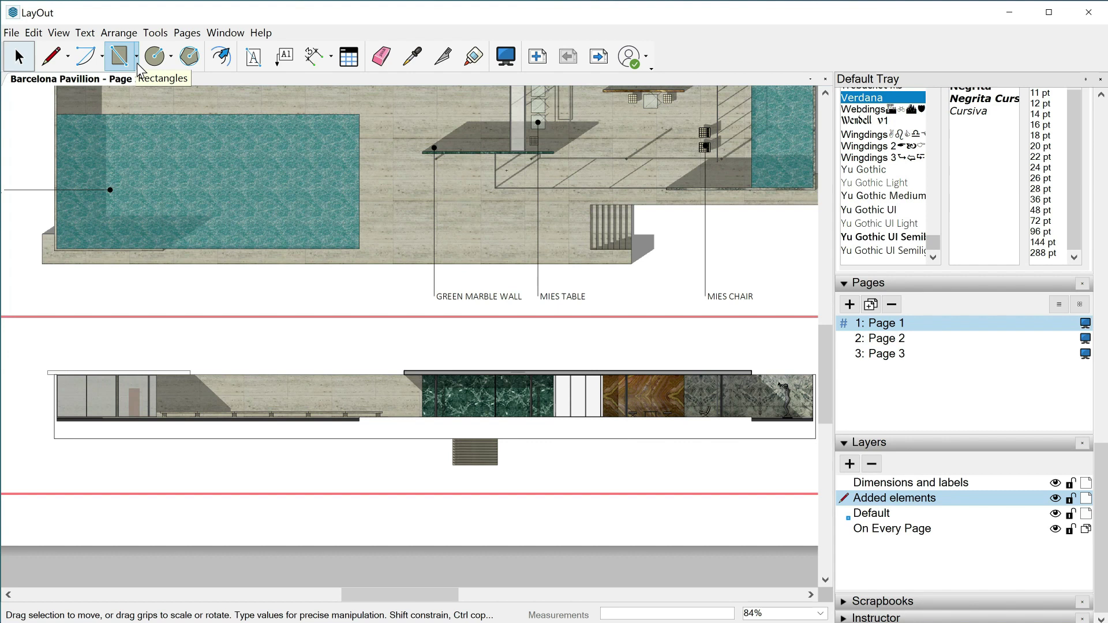
click(136, 57)
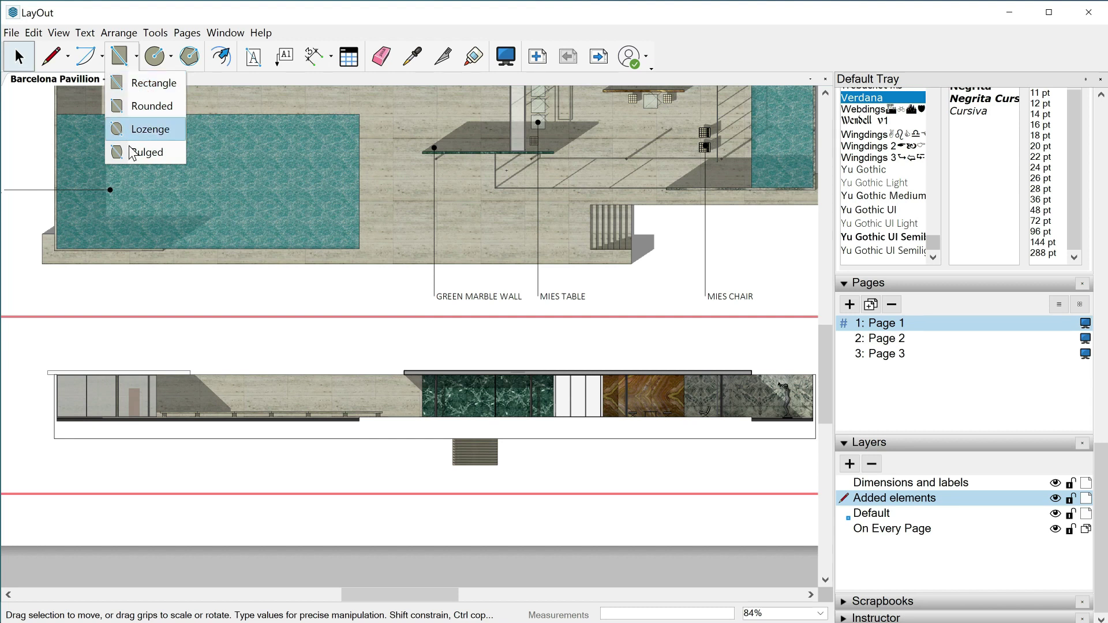
click(146, 84)
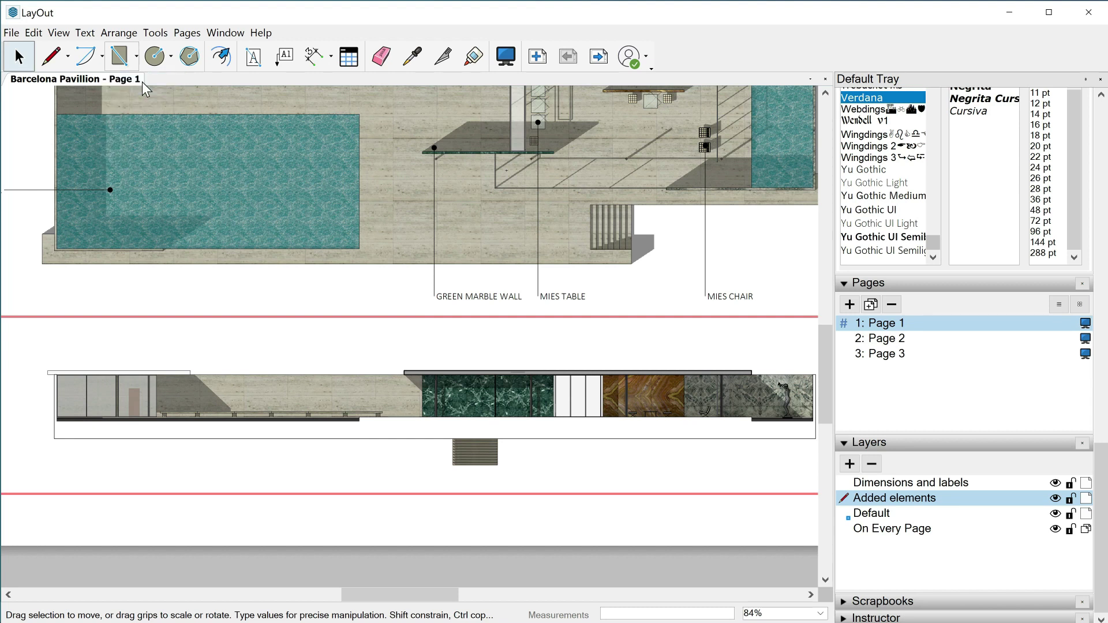
scroll(37, 443, up, 10)
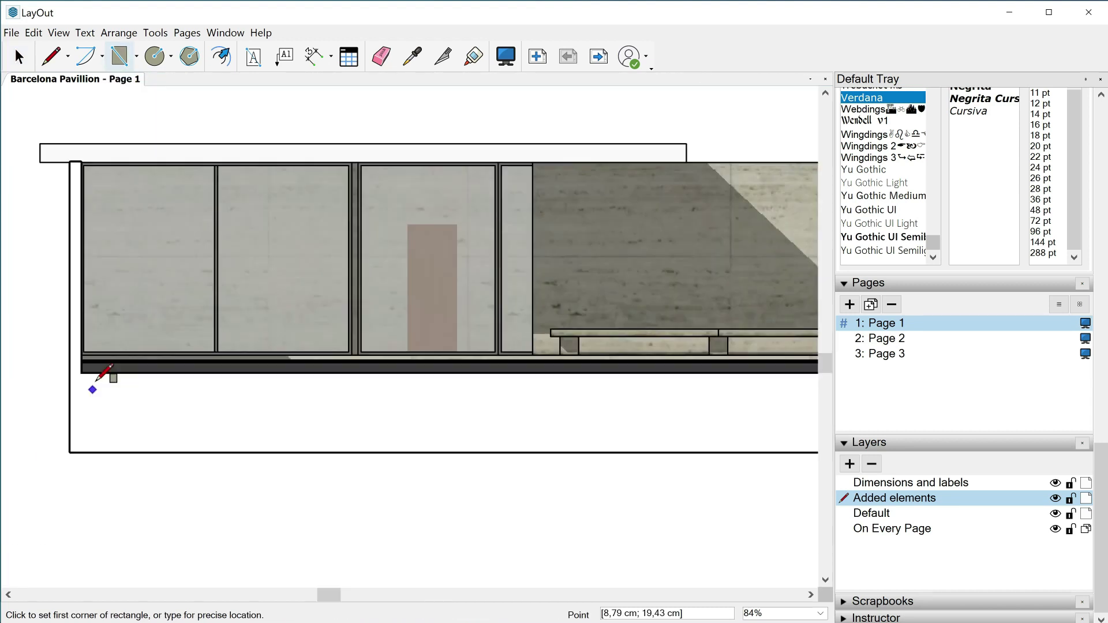
click(59, 329)
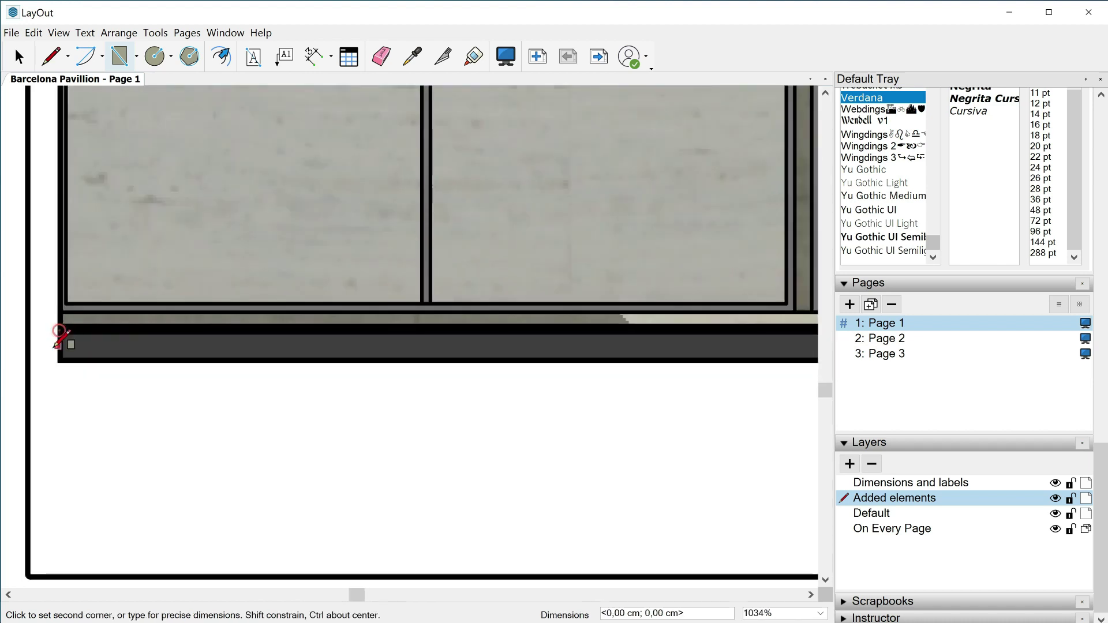
scroll(61, 338, down, 5)
scroll(583, 345, down, 4)
scroll(615, 353, up, 7)
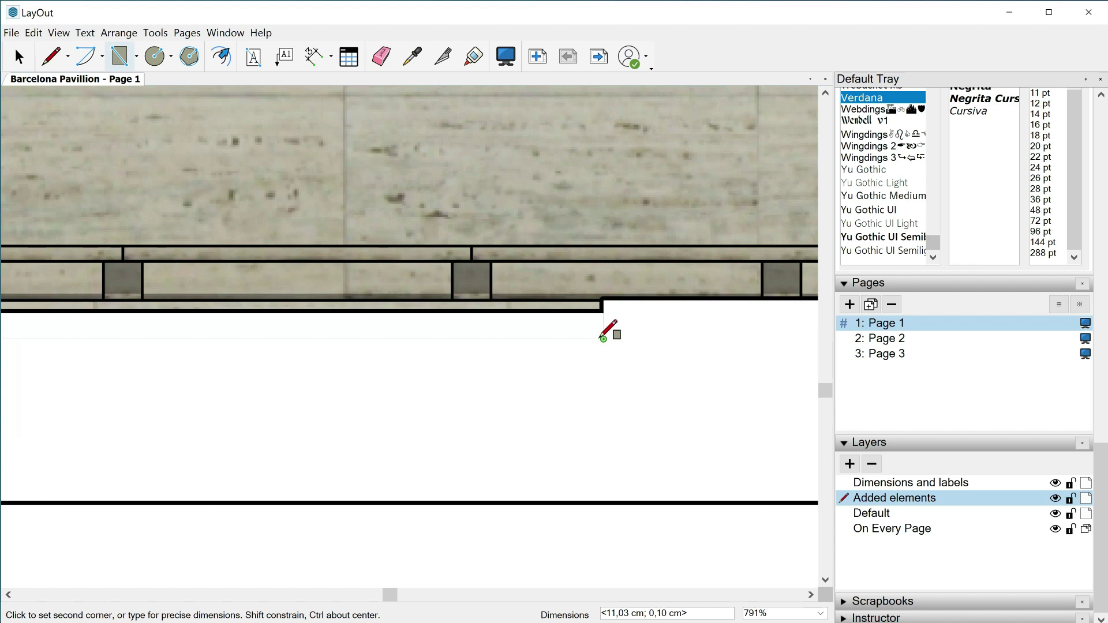
click(603, 338)
key(space)
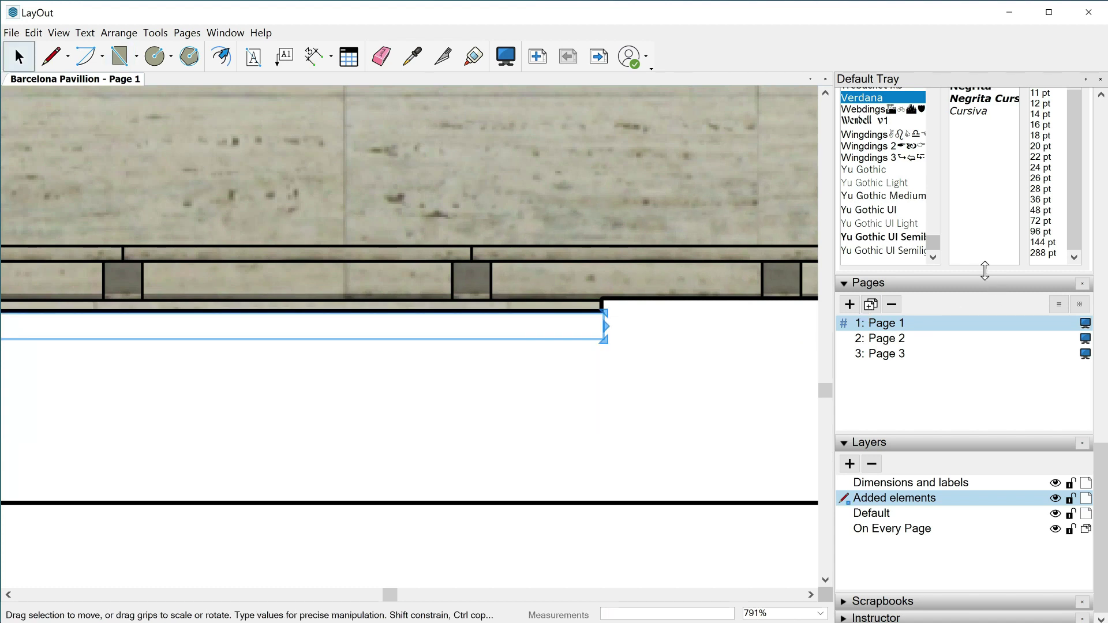
scroll(870, 358, up, 10)
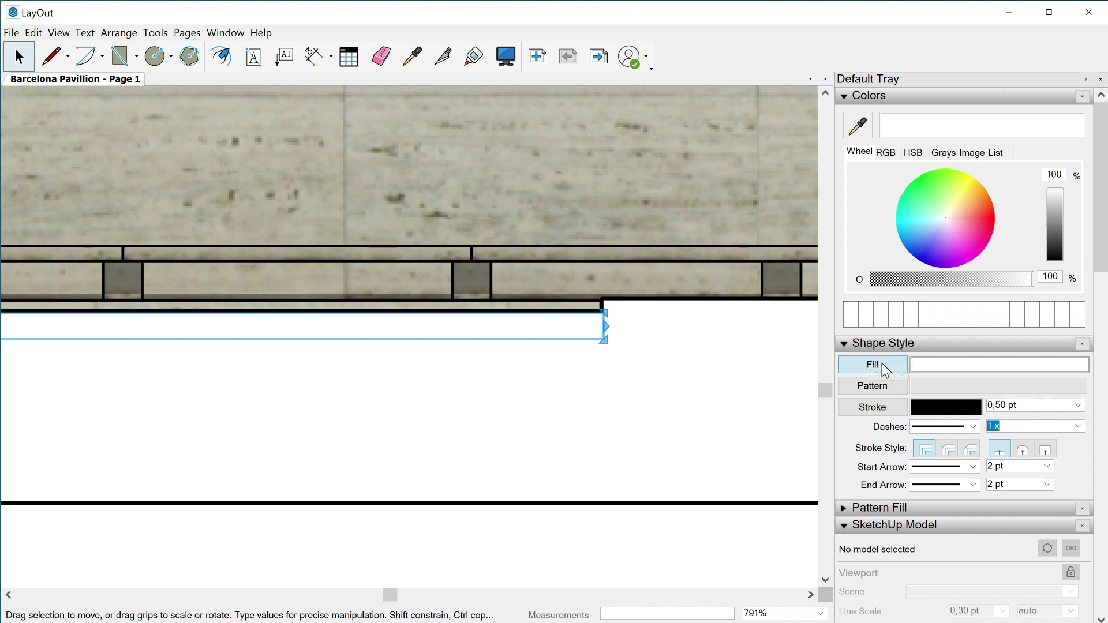
Fill the strip rectangle with a medium blue
click(947, 366)
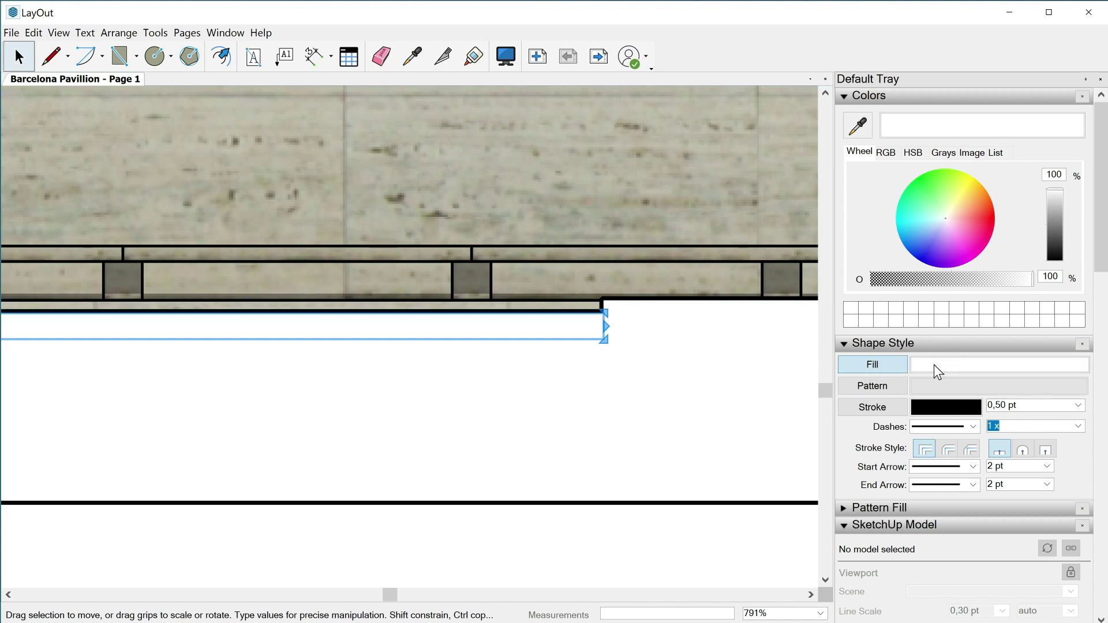
click(925, 230)
click(926, 226)
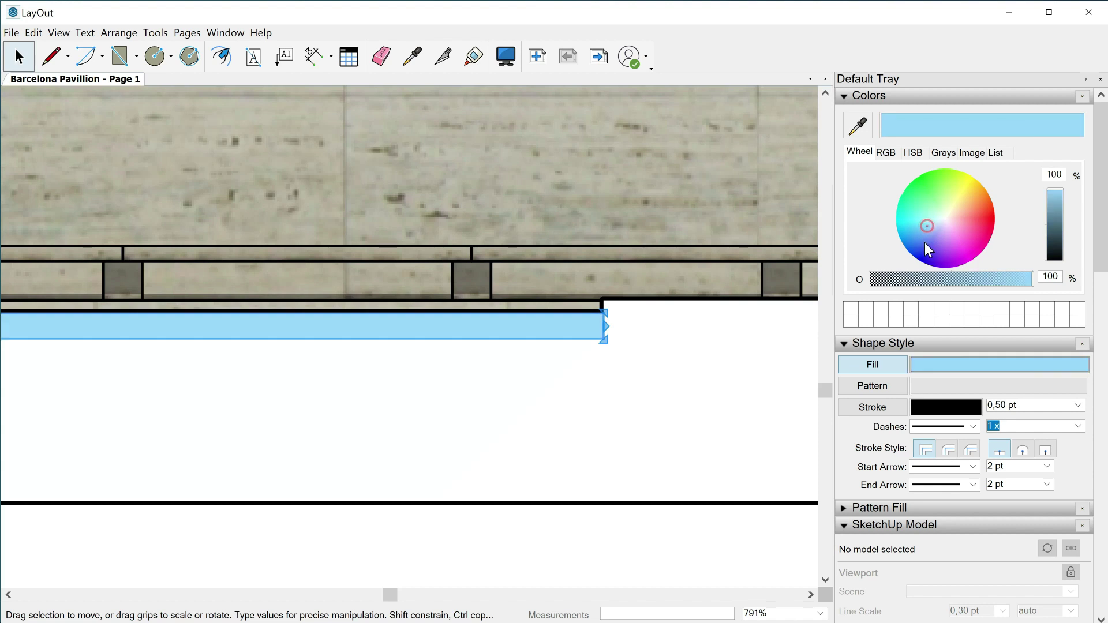
click(926, 240)
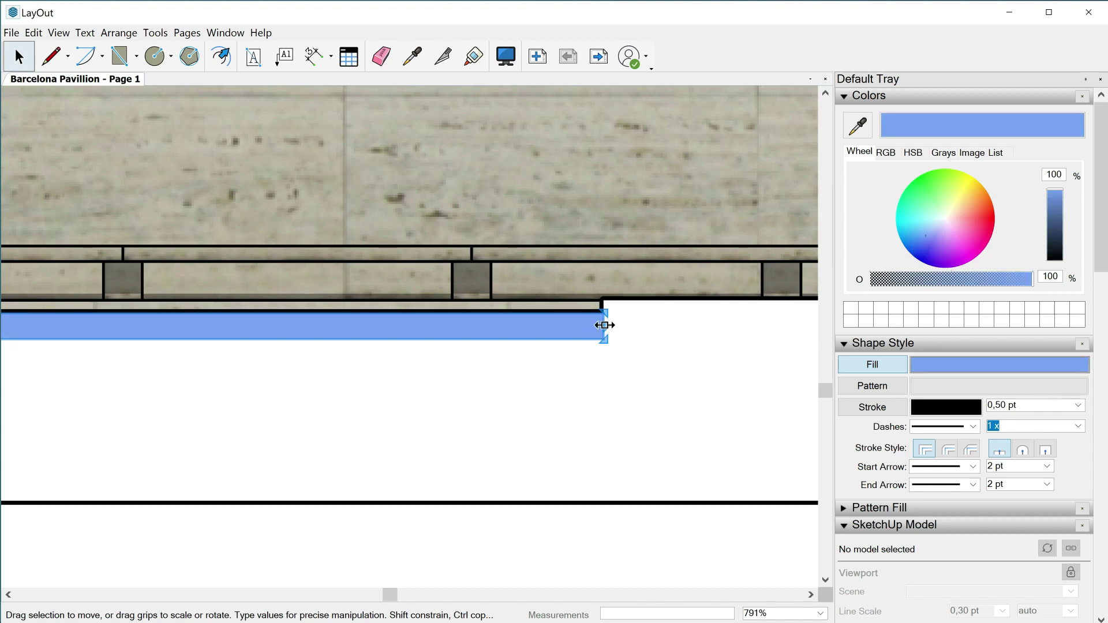
Narrow the blue rectangle slightly from the right and nudge it upward
mouse_move(604, 325)
mouse_down()
mouse_move(593, 325)
mouse_move(631, 325)
mouse_move(570, 336)
mouse_move(596, 327)
mouse_up()
scroll(604, 328, up, 3)
scroll(605, 330, up, 2)
drag(572, 369, 571, 357)
scroll(735, 351, down, 10)
scroll(7, 329, up, 3)
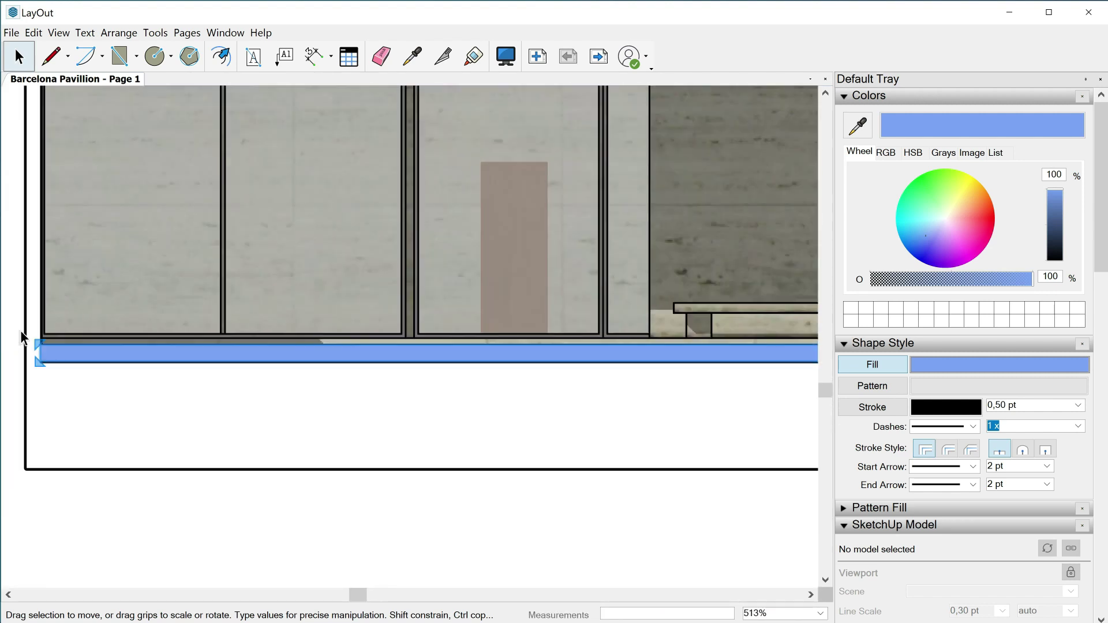
scroll(21, 337, up, 10)
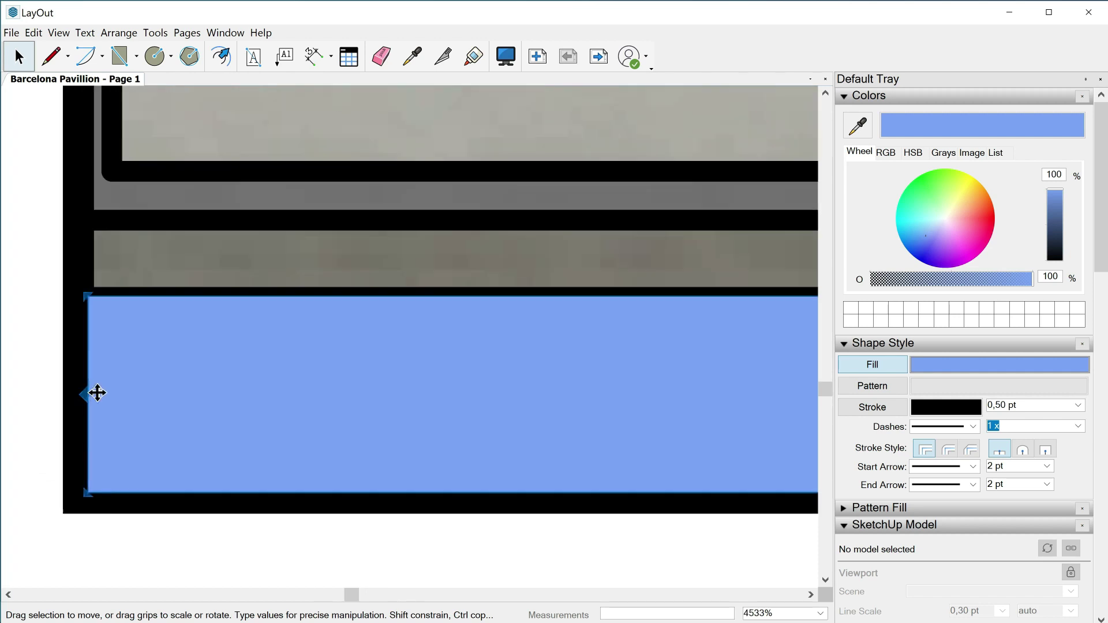
scroll(97, 393, up, 2)
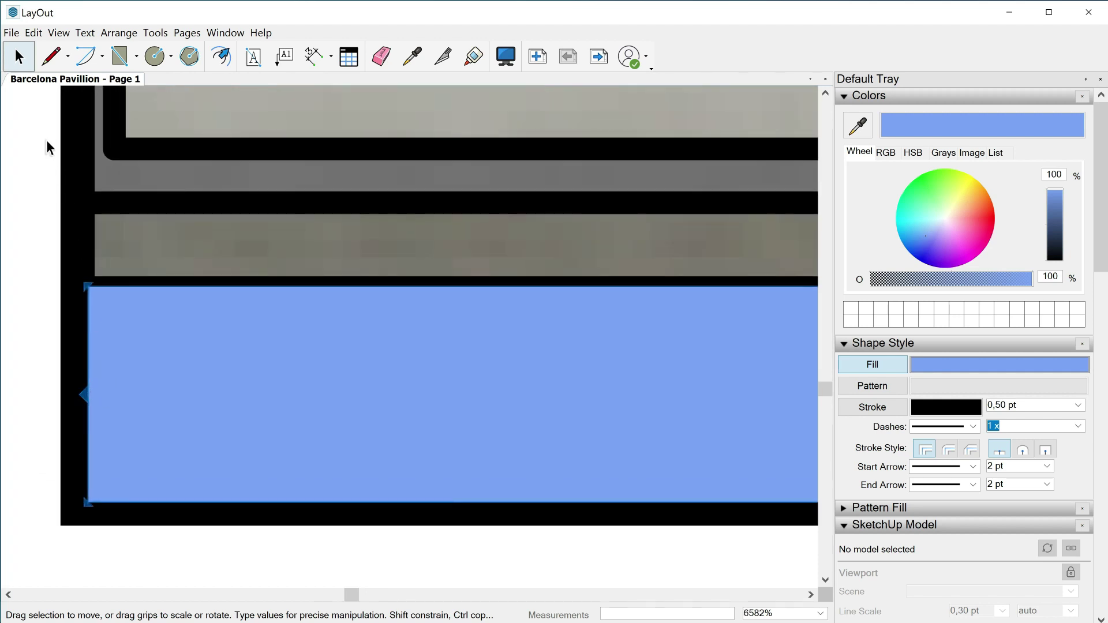
Set length precision to 0,0001 cm in Document Setup, then stretch the strip's left end to the slab
click(11, 32)
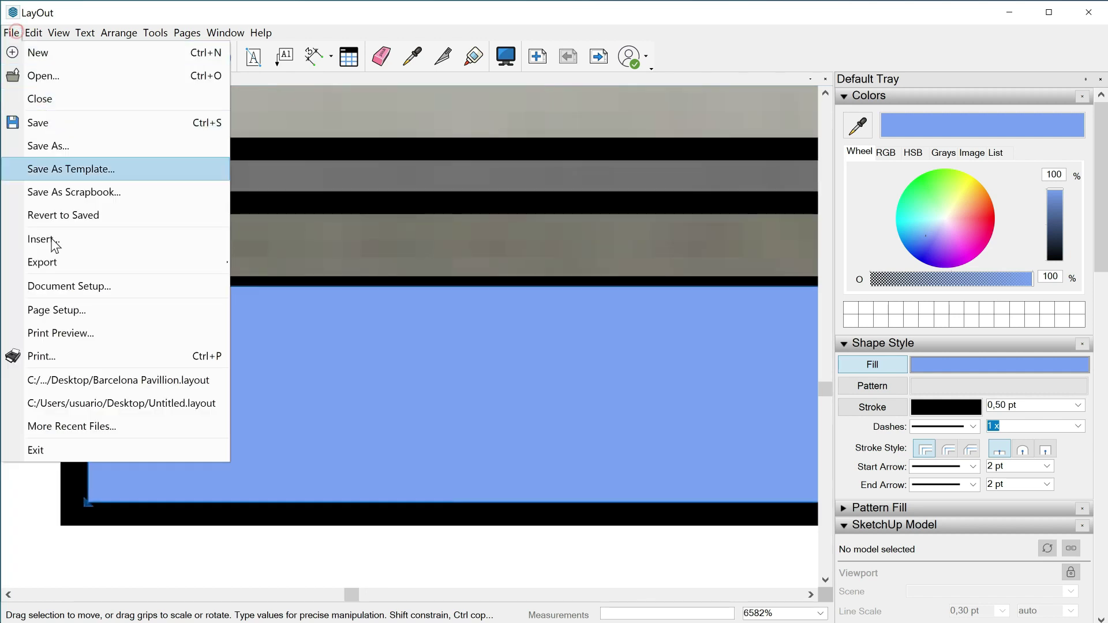
click(62, 286)
click(98, 133)
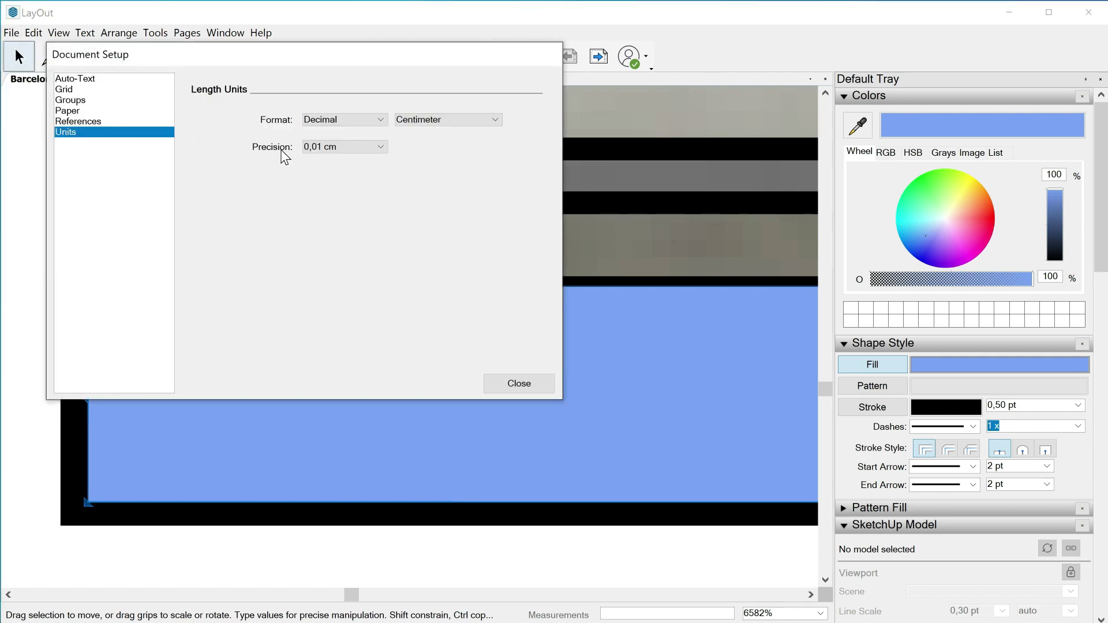
click(381, 149)
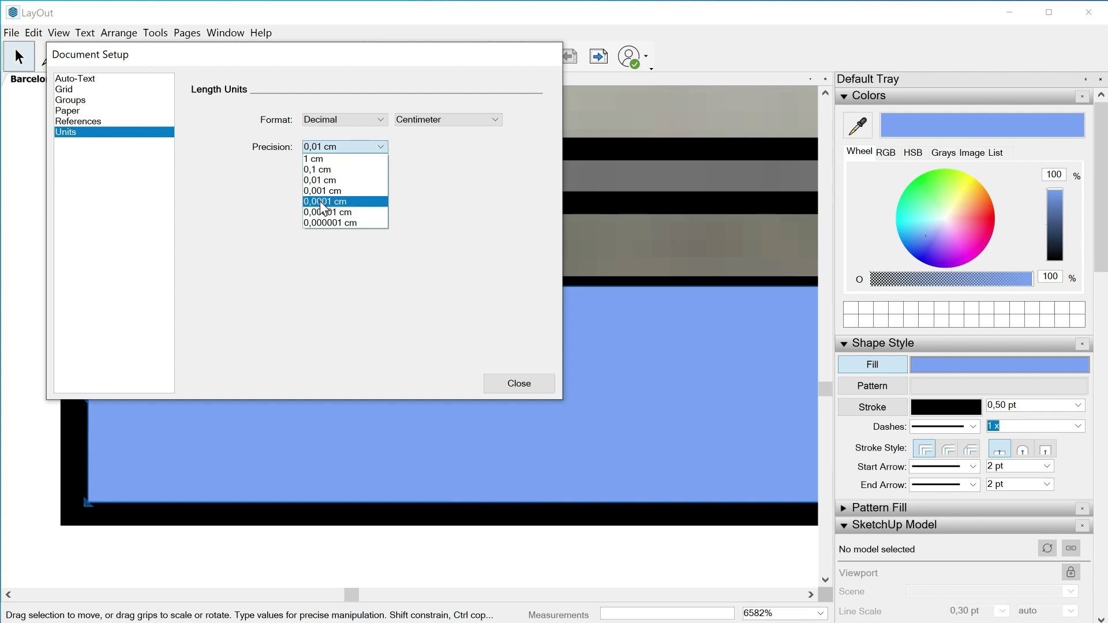
click(349, 206)
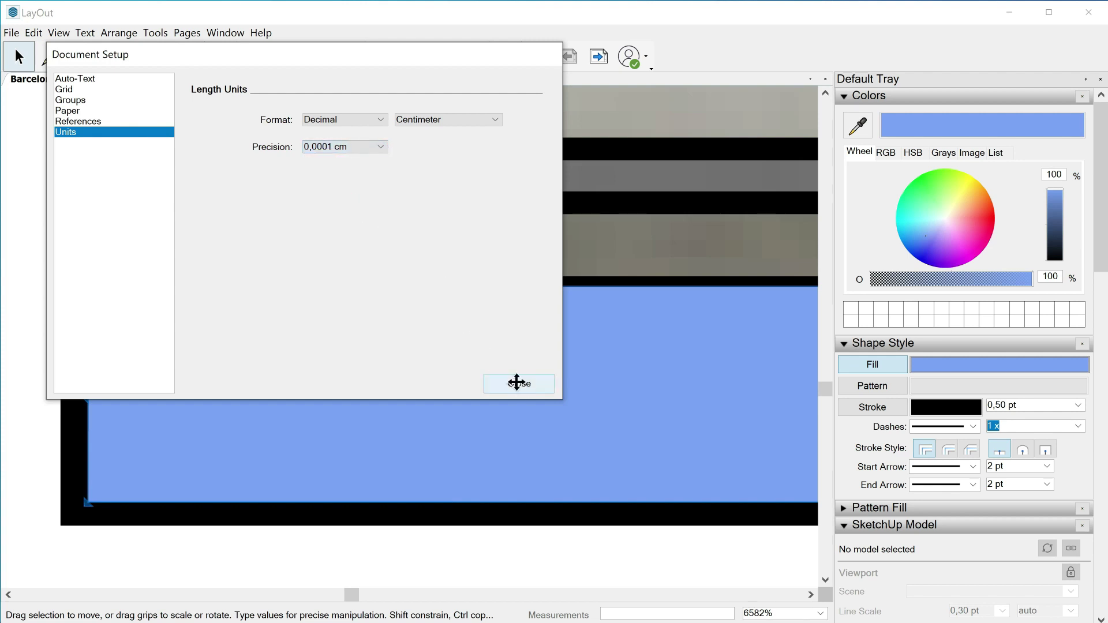
click(517, 383)
drag(115, 398, 92, 398)
scroll(105, 402, down, 2)
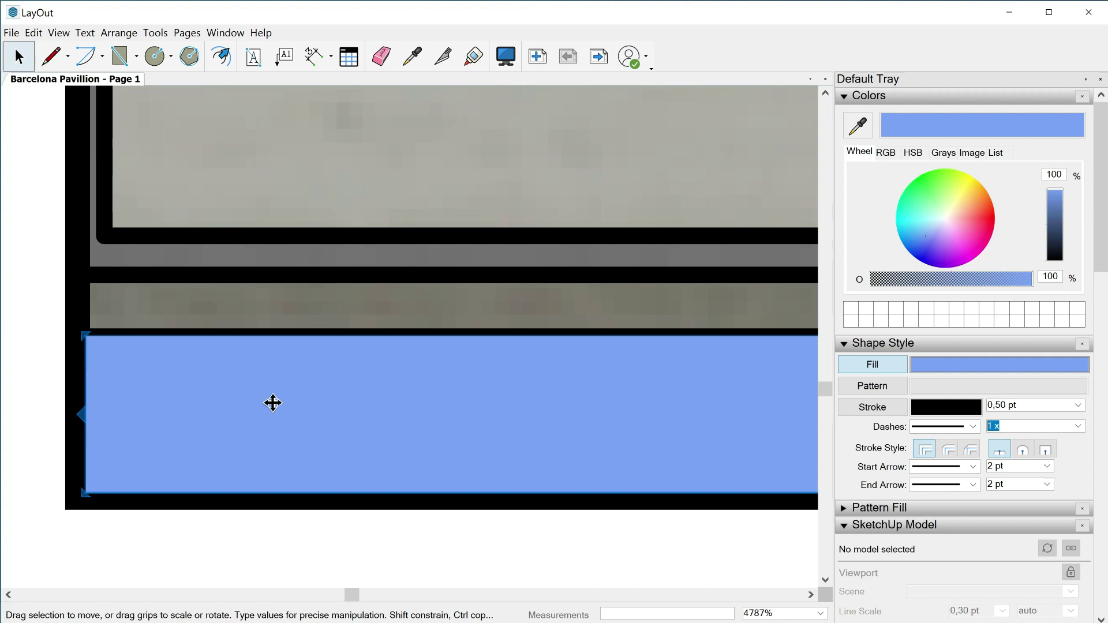
scroll(289, 396, down, 2)
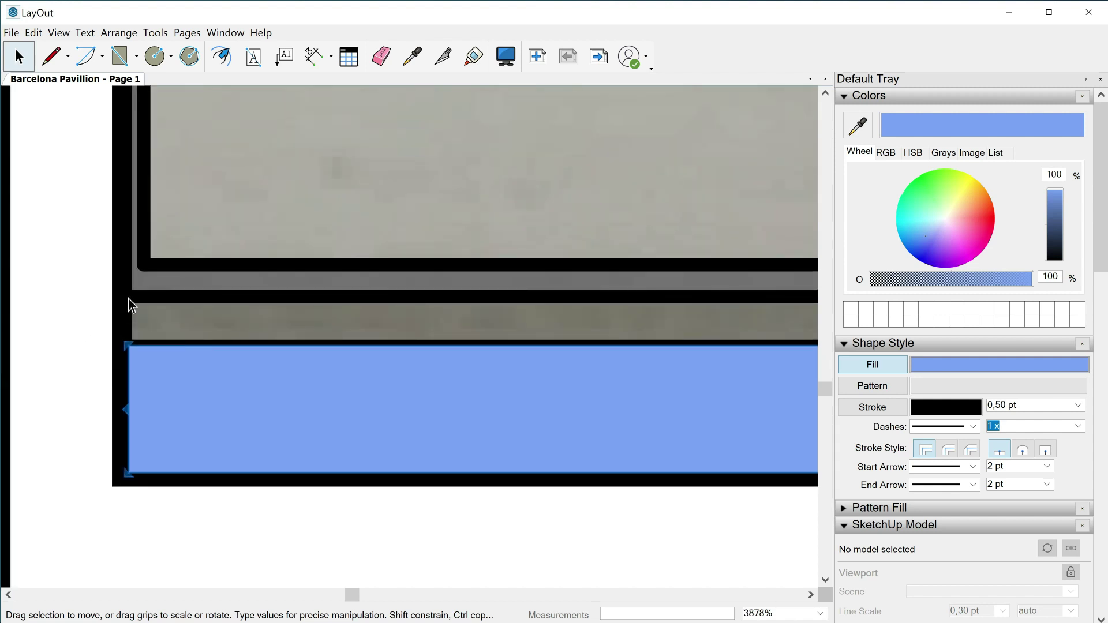
click(112, 295)
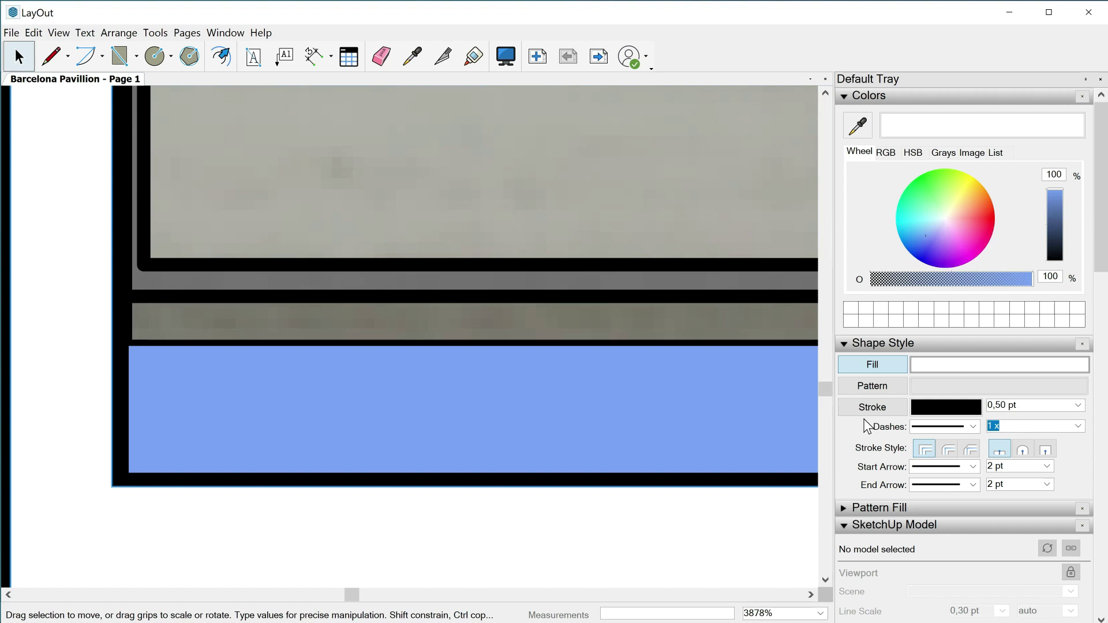
click(1077, 405)
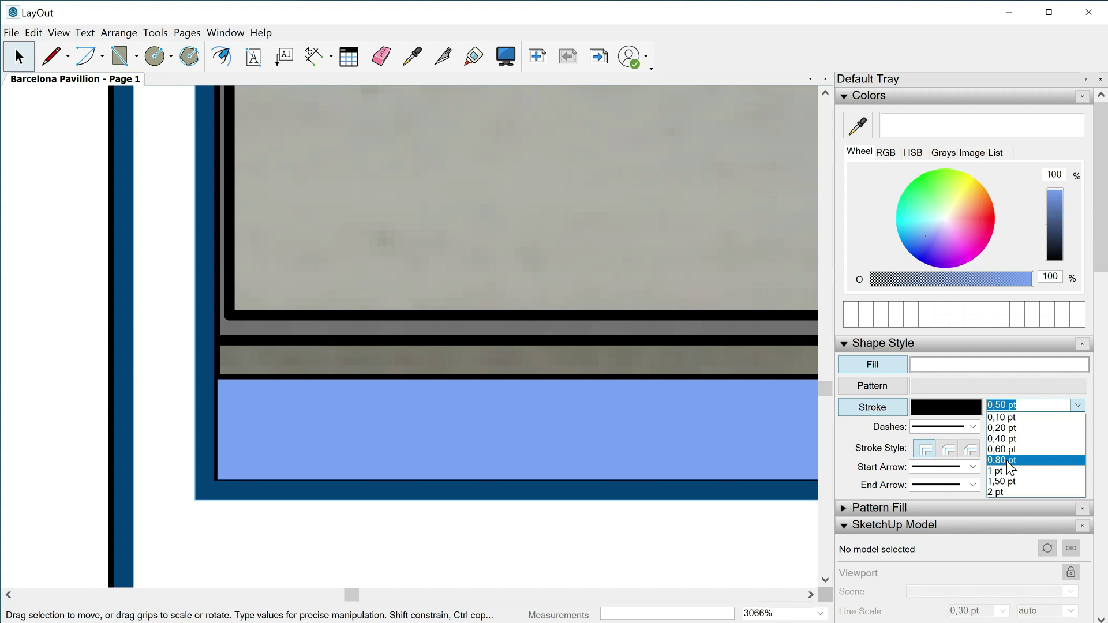
click(1006, 460)
click(331, 419)
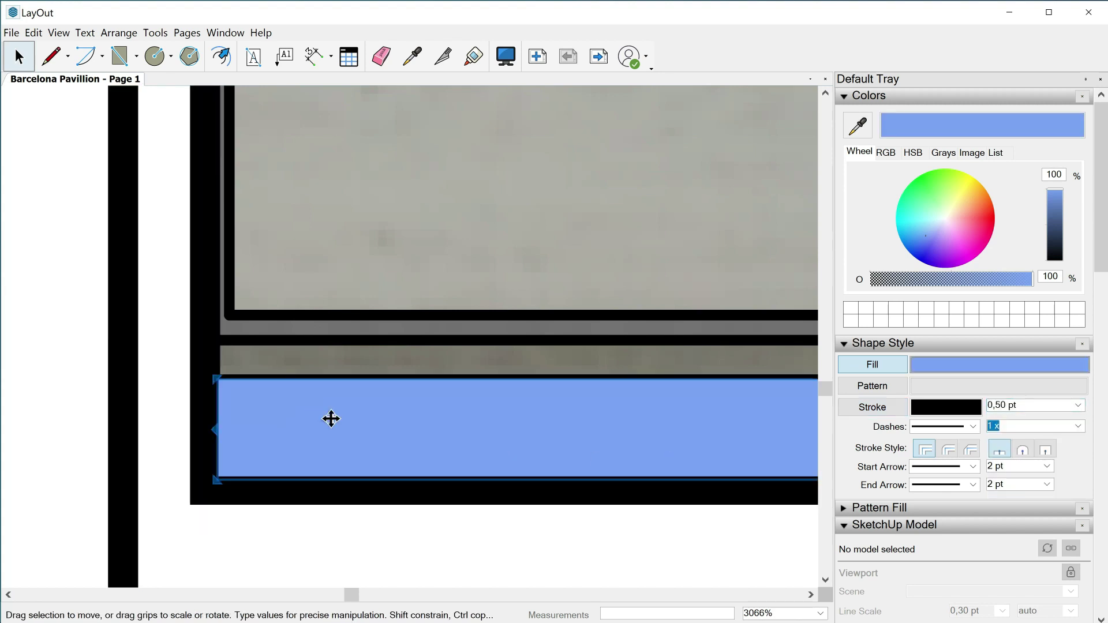
Send the blue rectangle to the back and shift it slightly
right_click(268, 417)
mouse_move(324, 558)
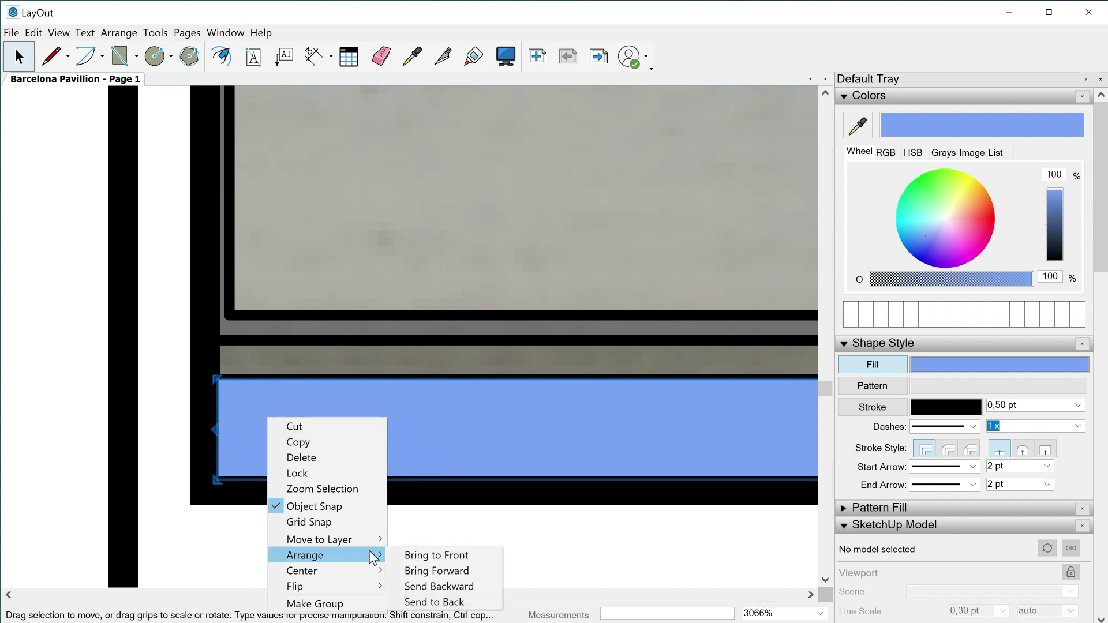
click(434, 602)
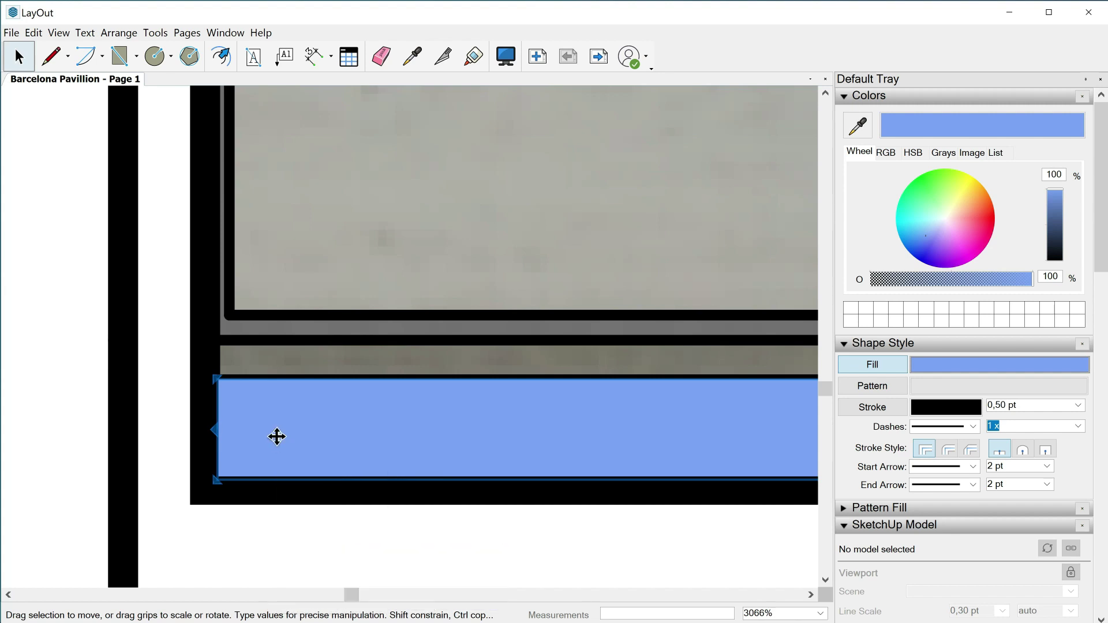
drag(262, 438, 255, 435)
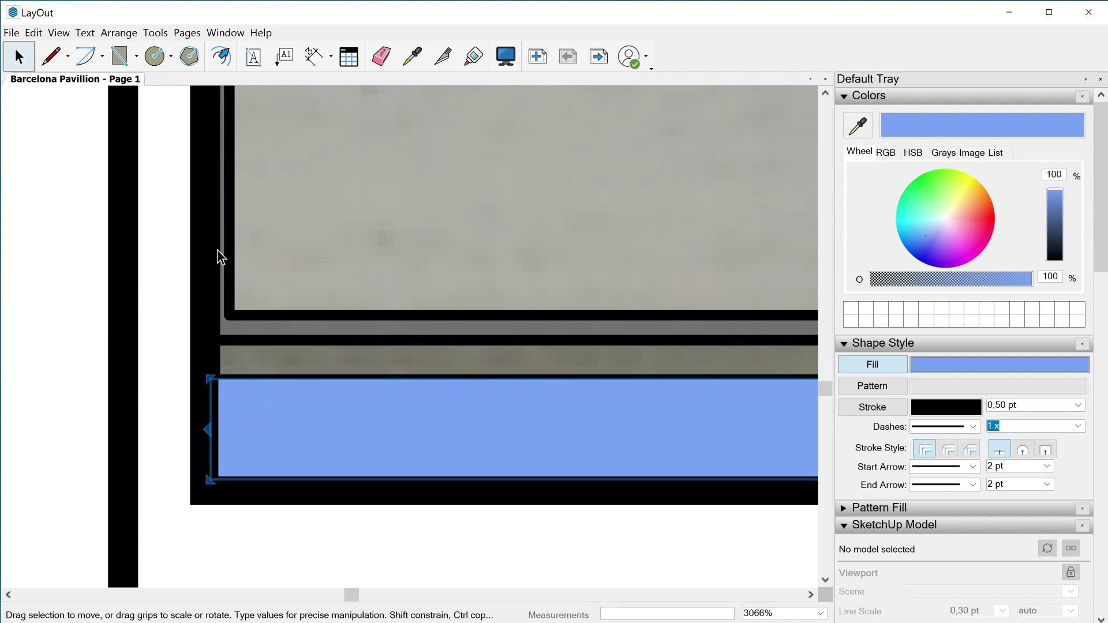
scroll(214, 252, down, 2)
scroll(746, 424, up, 6)
Widen the blue rectangle to the right and raise its top edge to meet the slab
drag(674, 415, 708, 449)
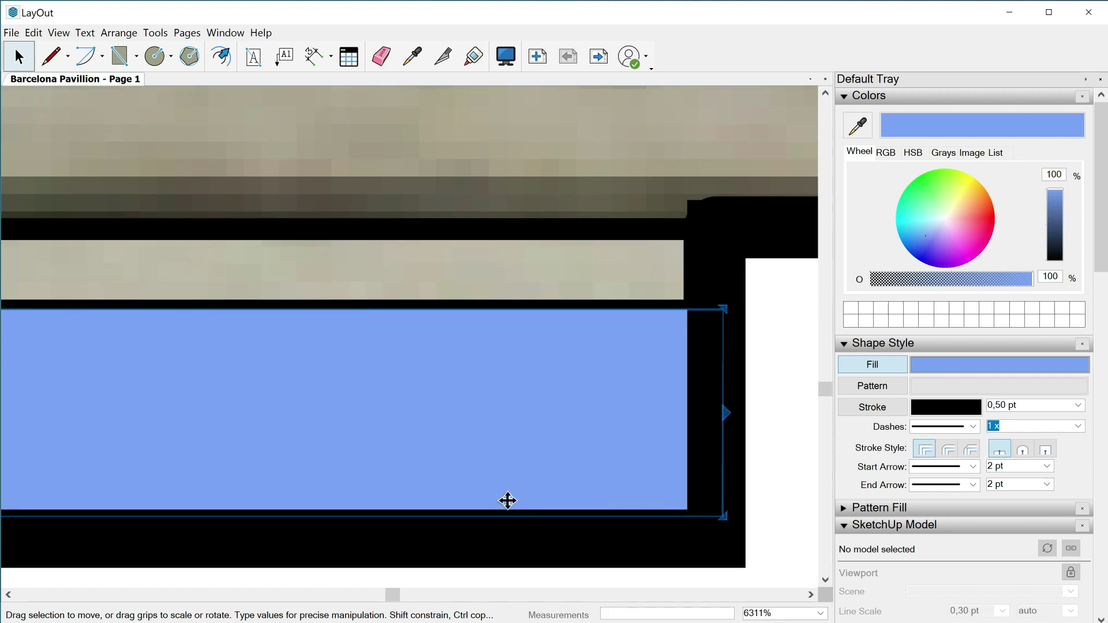
scroll(773, 356, down, 4)
scroll(277, 334, up, 4)
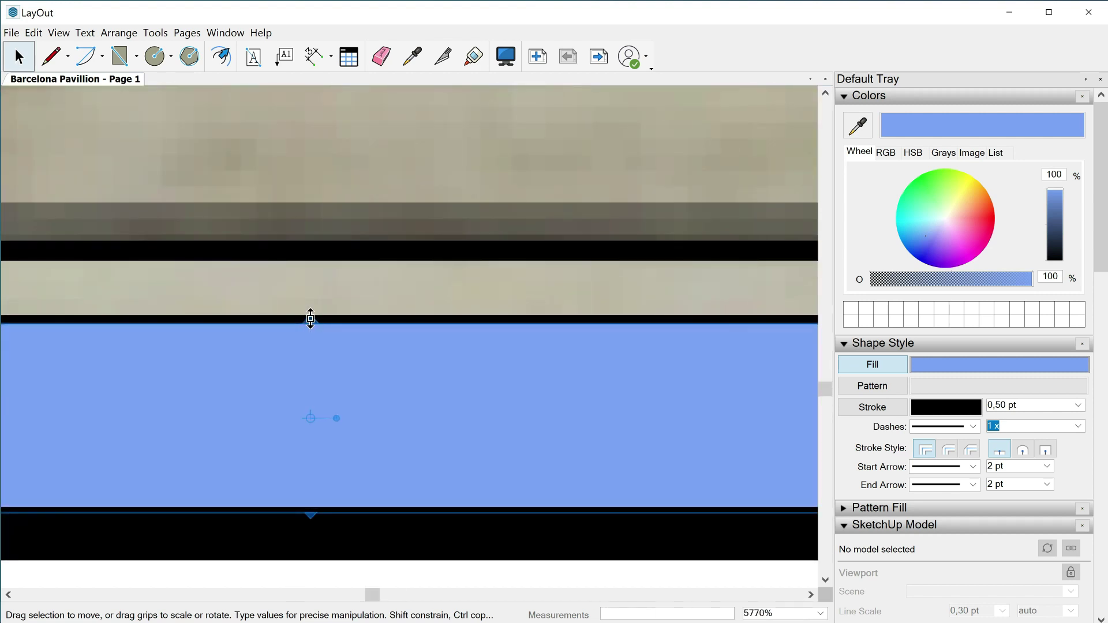
drag(312, 316, 310, 309)
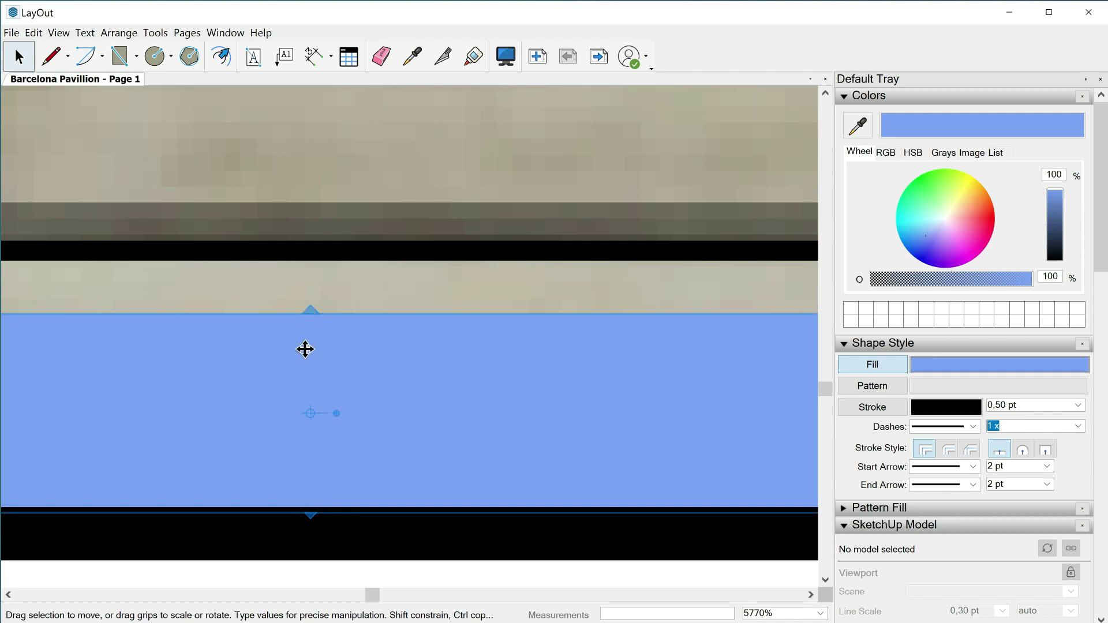
scroll(359, 366, down, 4)
scroll(350, 347, down, 4)
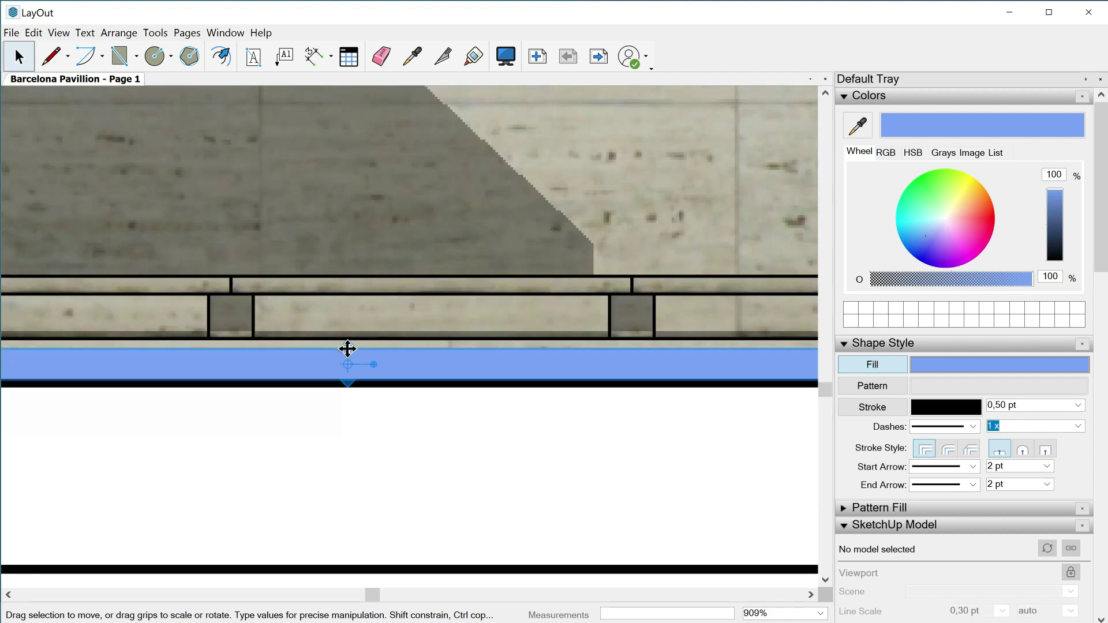
scroll(349, 350, down, 1)
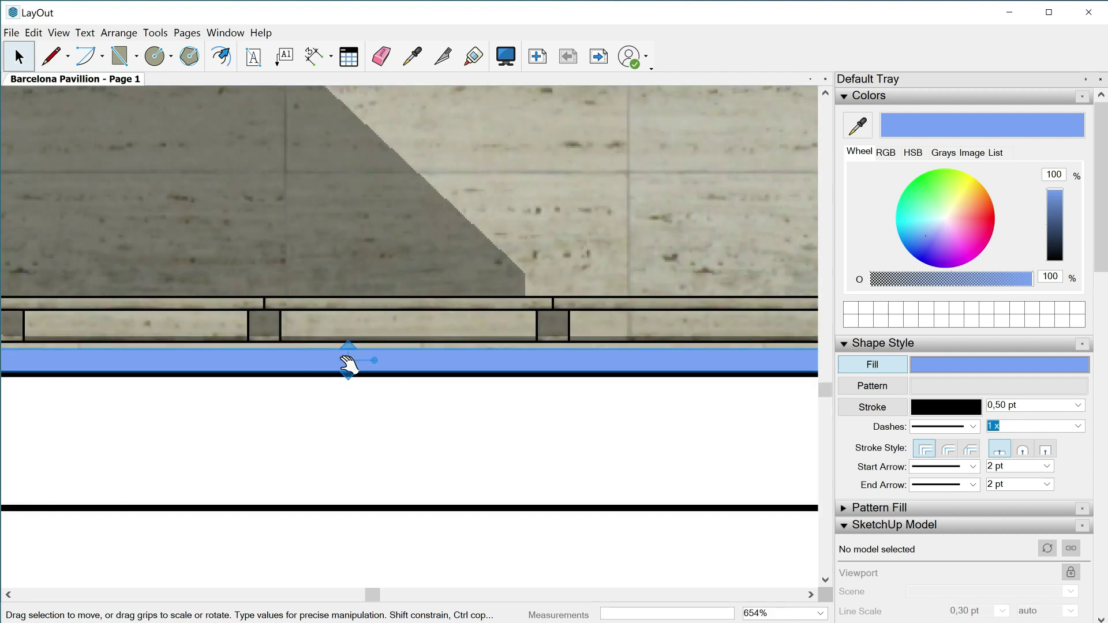
scroll(292, 363, down, 6)
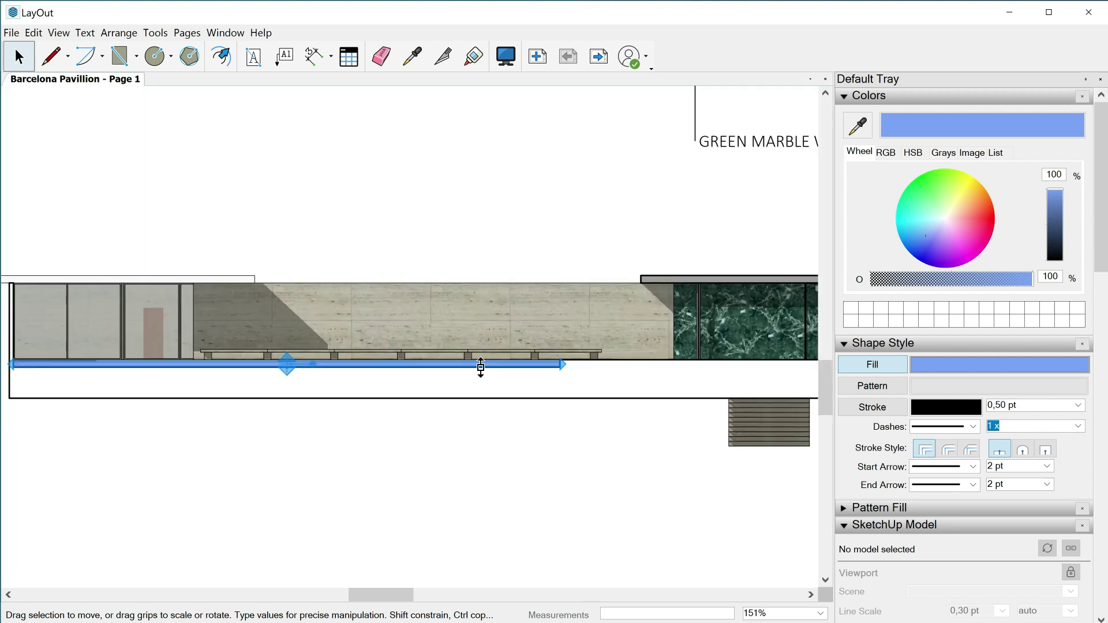
Sample the blue rectangle's fill and stroke with the Style tool
click(457, 227)
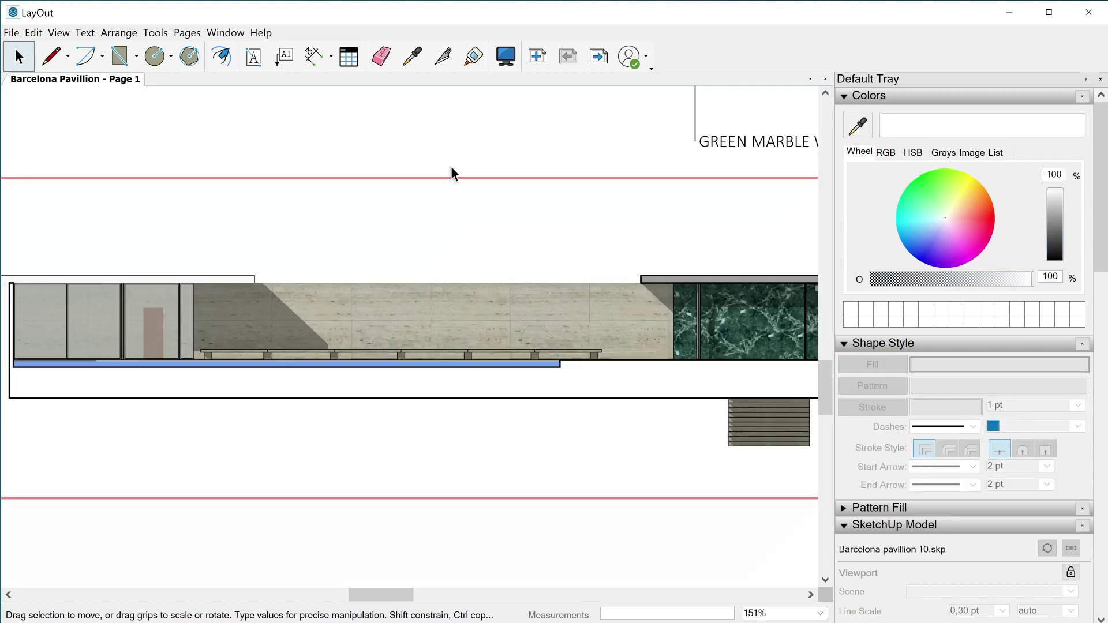
click(412, 56)
scroll(526, 352, up, 5)
click(519, 363)
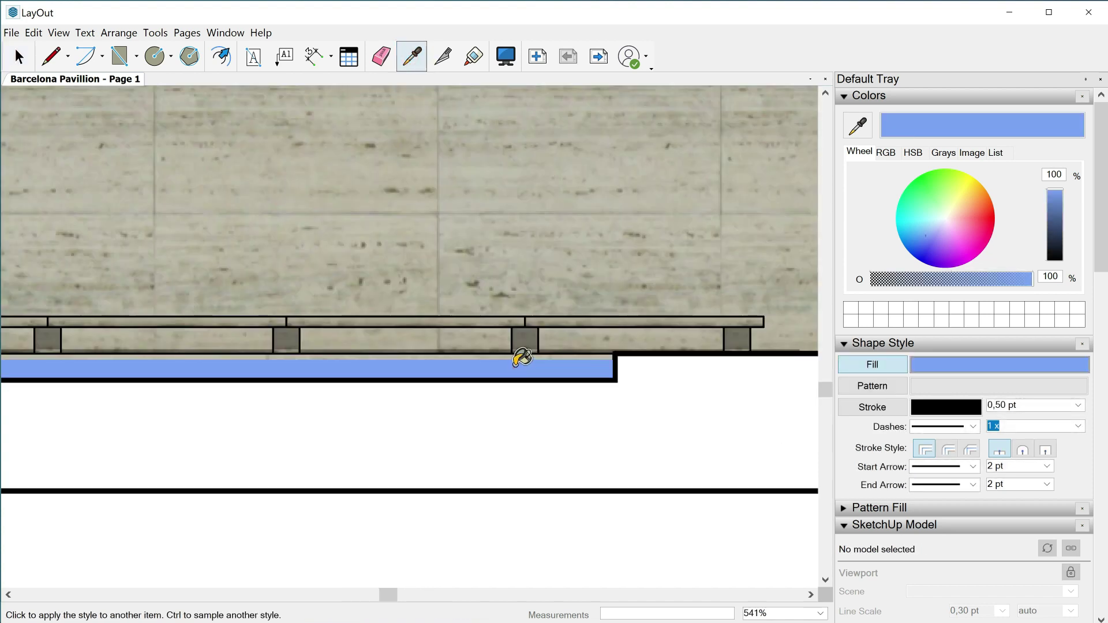
scroll(198, 341, down, 2)
key(space)
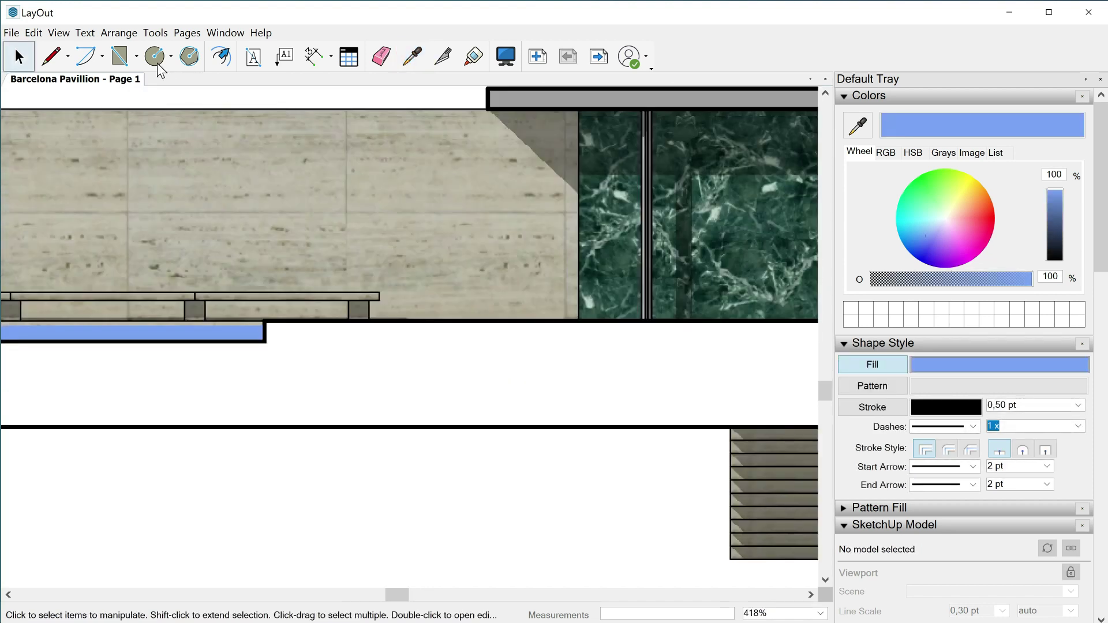
Draw a second blue pool rectangle under the statue and adjust its top edge
click(120, 57)
scroll(191, 349, up, 3)
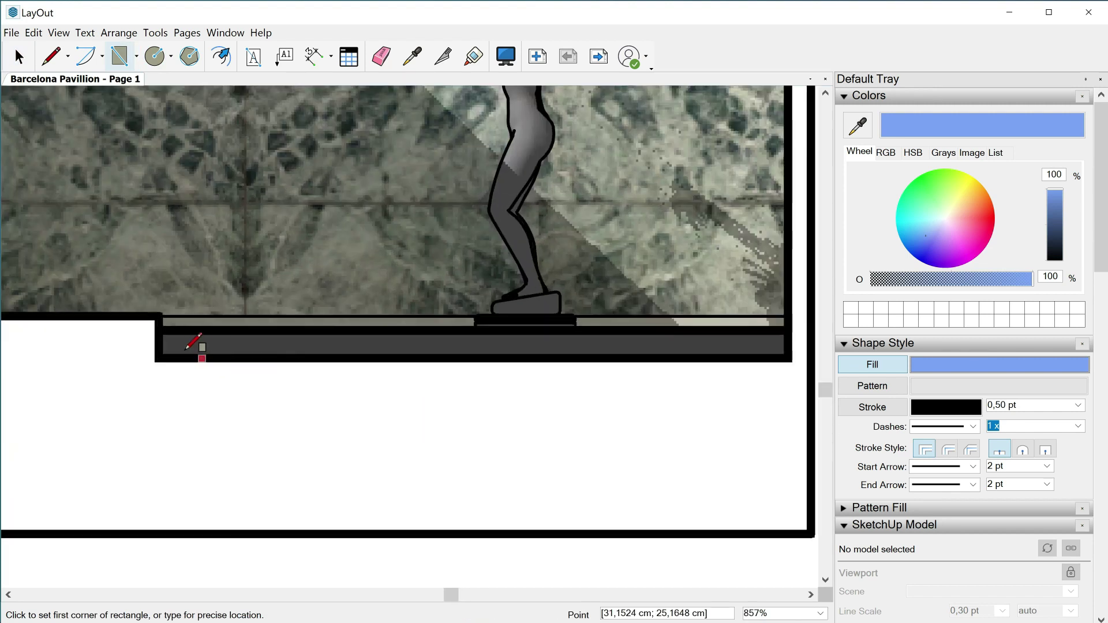
scroll(186, 349, up, 1)
click(148, 325)
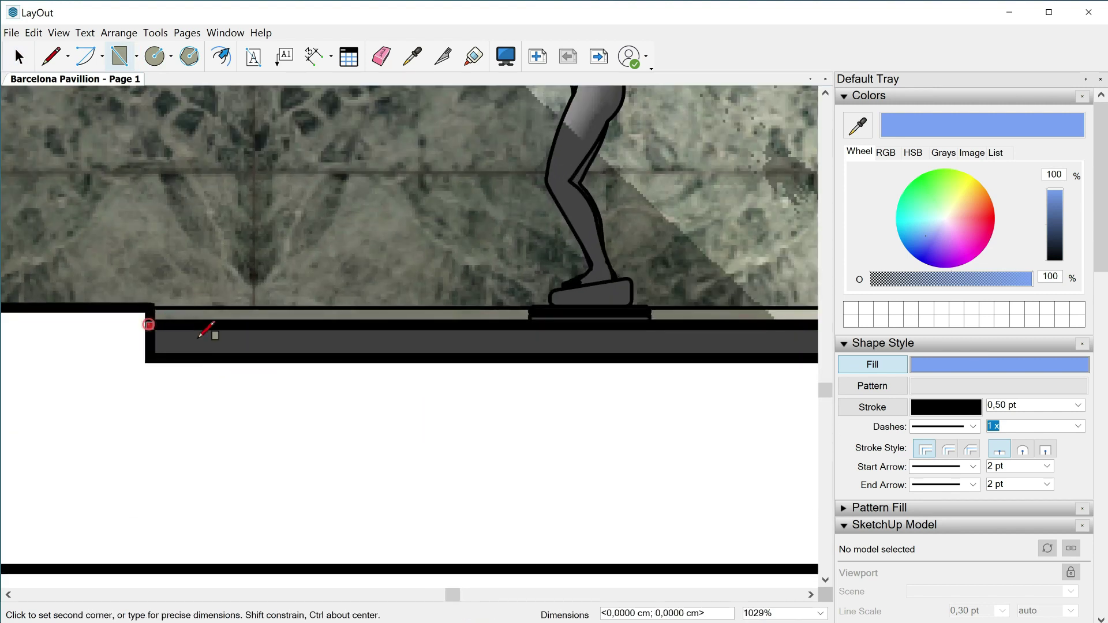
scroll(198, 339, down, 2)
click(683, 349)
click(18, 56)
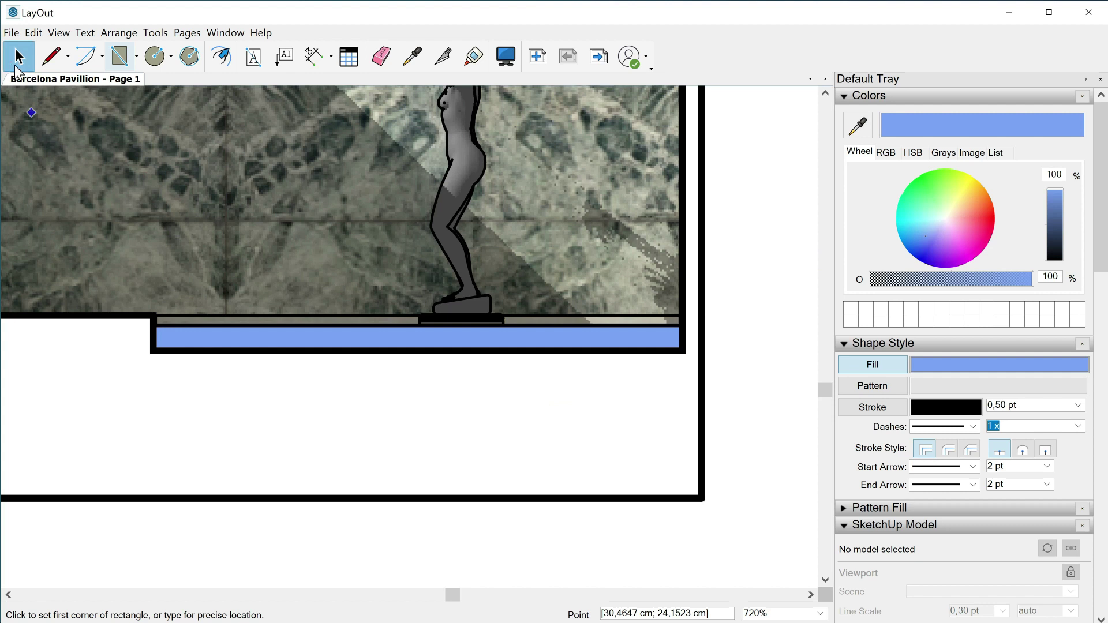
click(406, 334)
scroll(419, 330, up, 1)
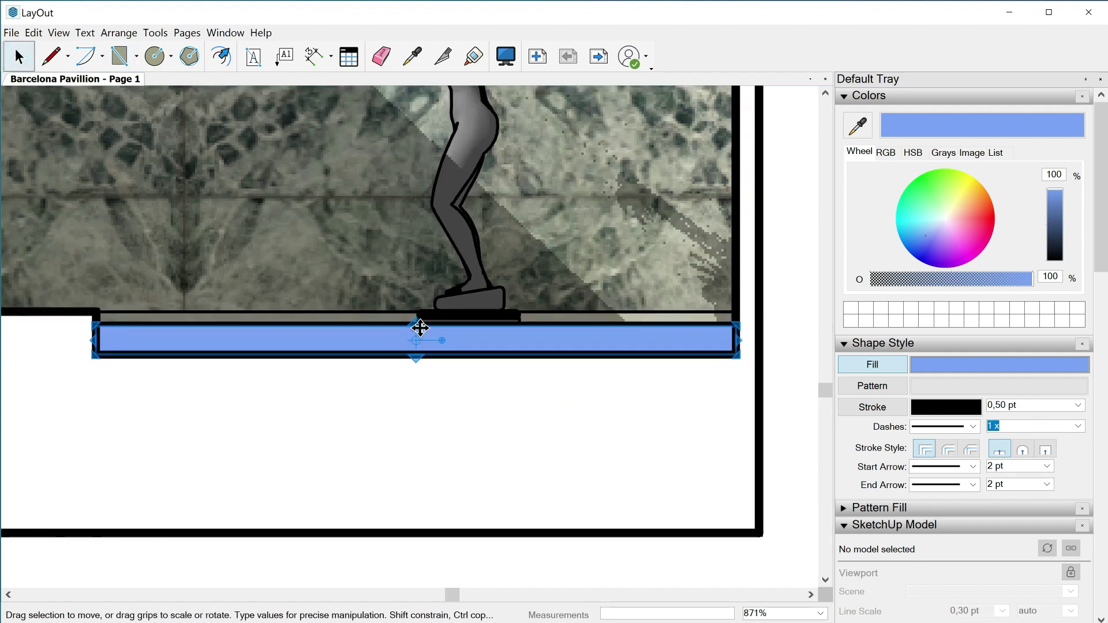
drag(417, 325, 415, 317)
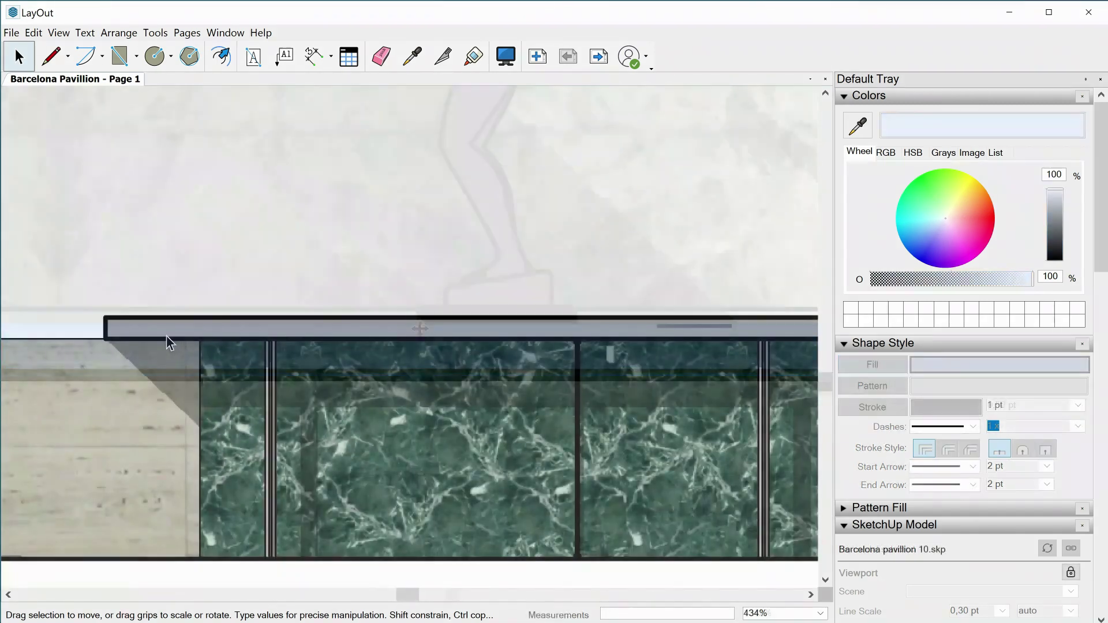
Draw a rectangle over the roof slab and select it
scroll(196, 345, down, 2)
scroll(124, 341, up, 3)
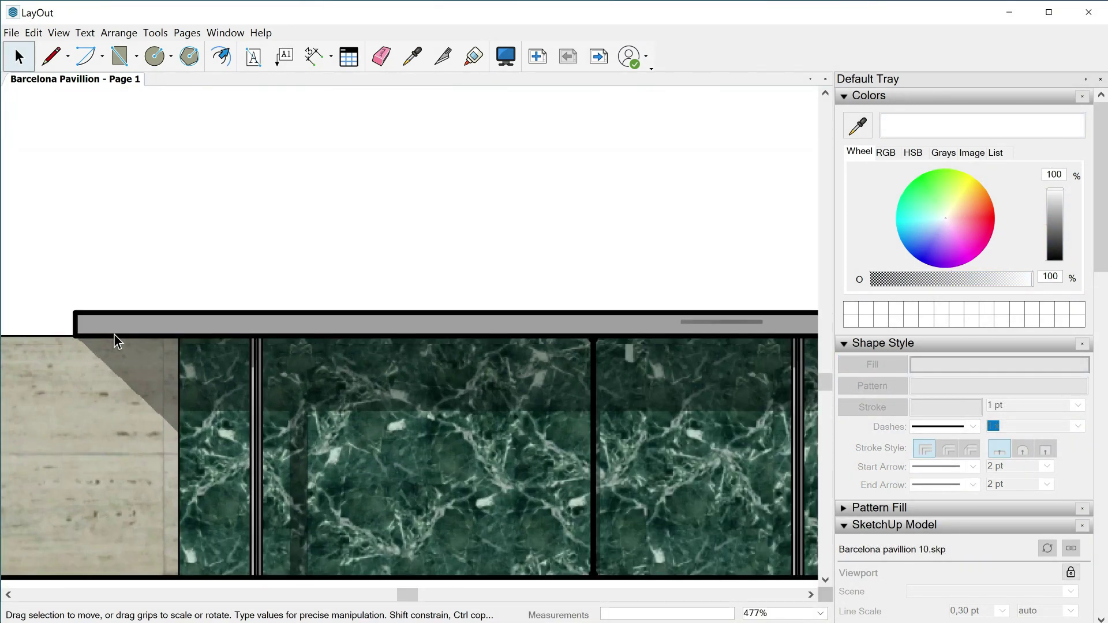
scroll(117, 340, up, 1)
click(120, 56)
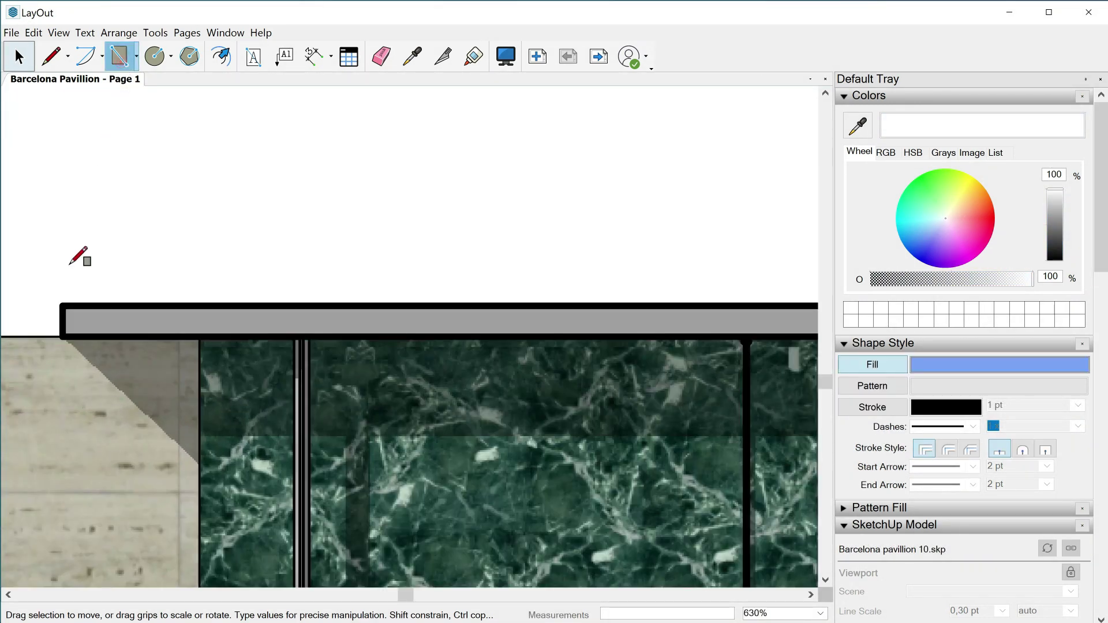
click(61, 303)
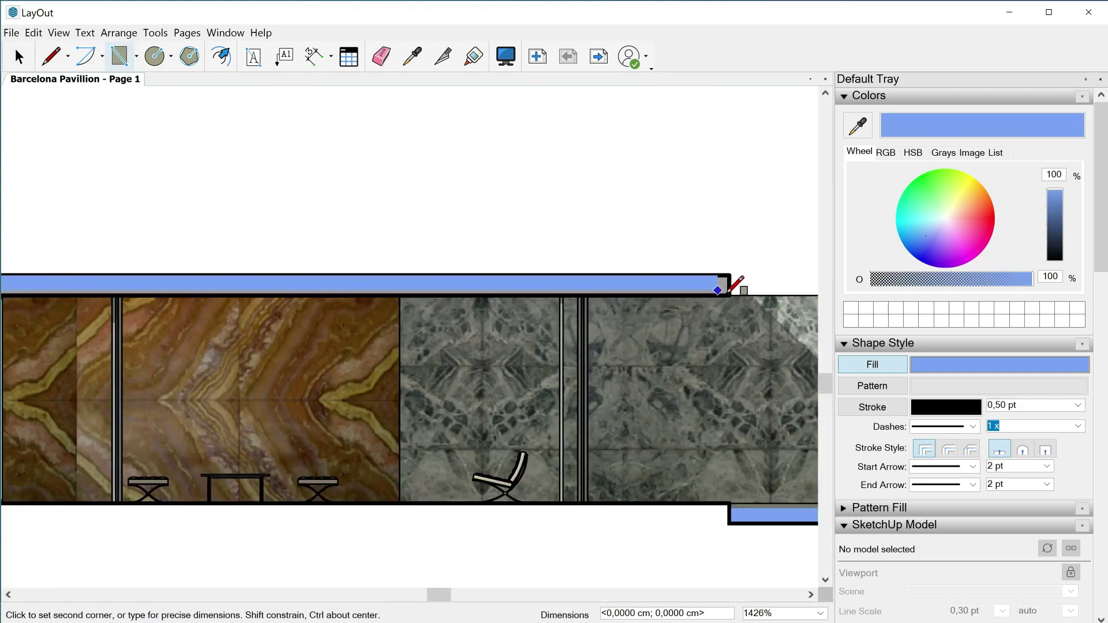
click(736, 284)
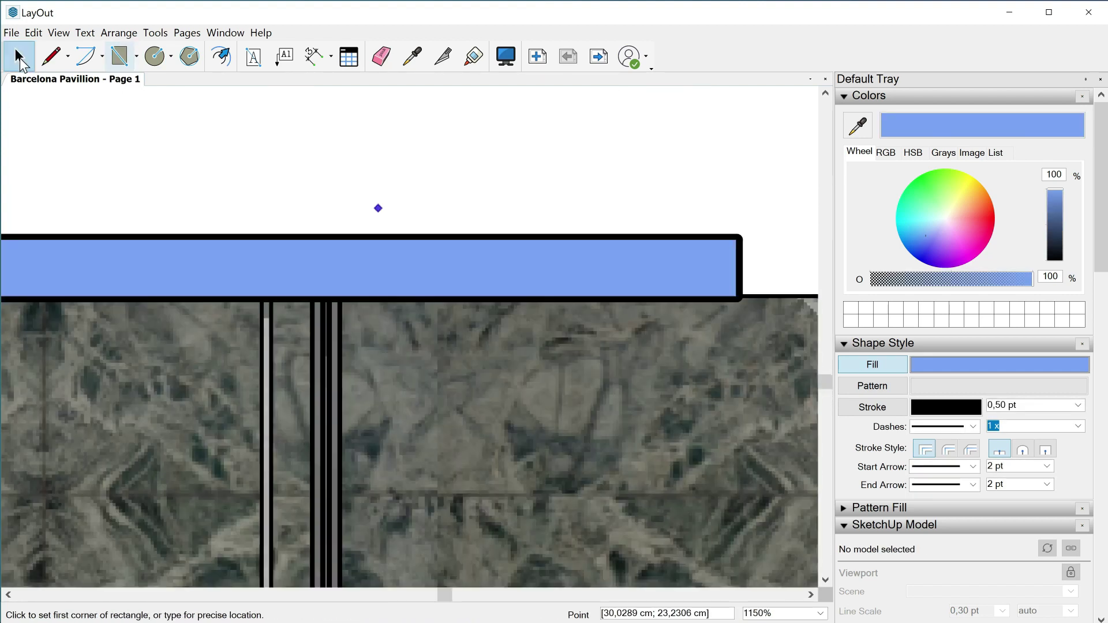
key(space)
click(633, 262)
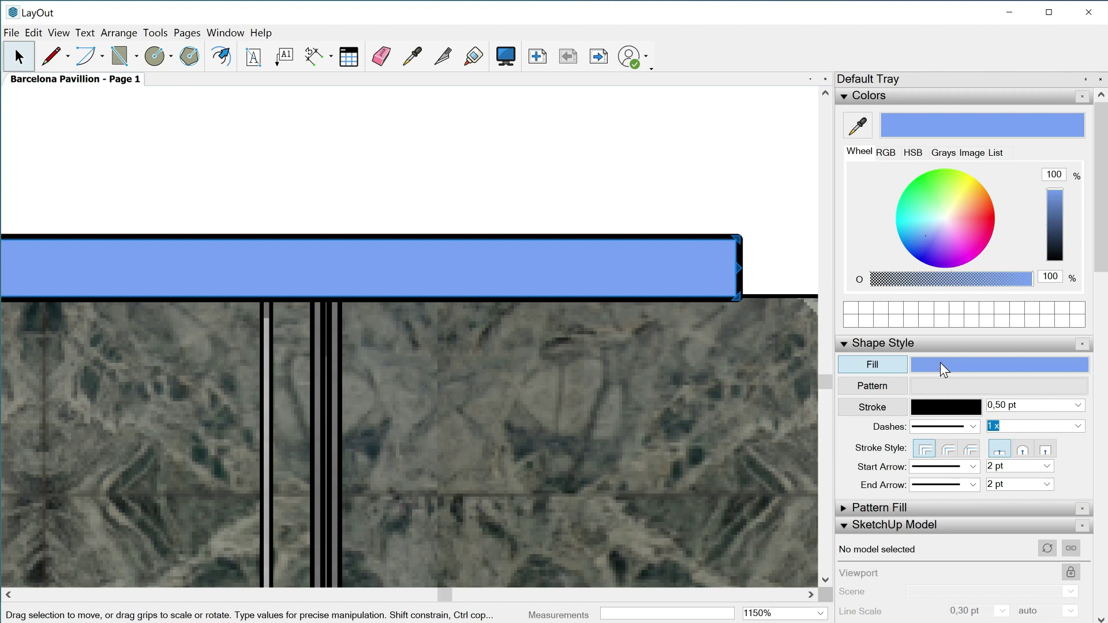
Give the roof rectangle a white fill (RGB 255,255,255) and a 0,80 pt black outline
click(886, 152)
click(1031, 185)
click(1030, 216)
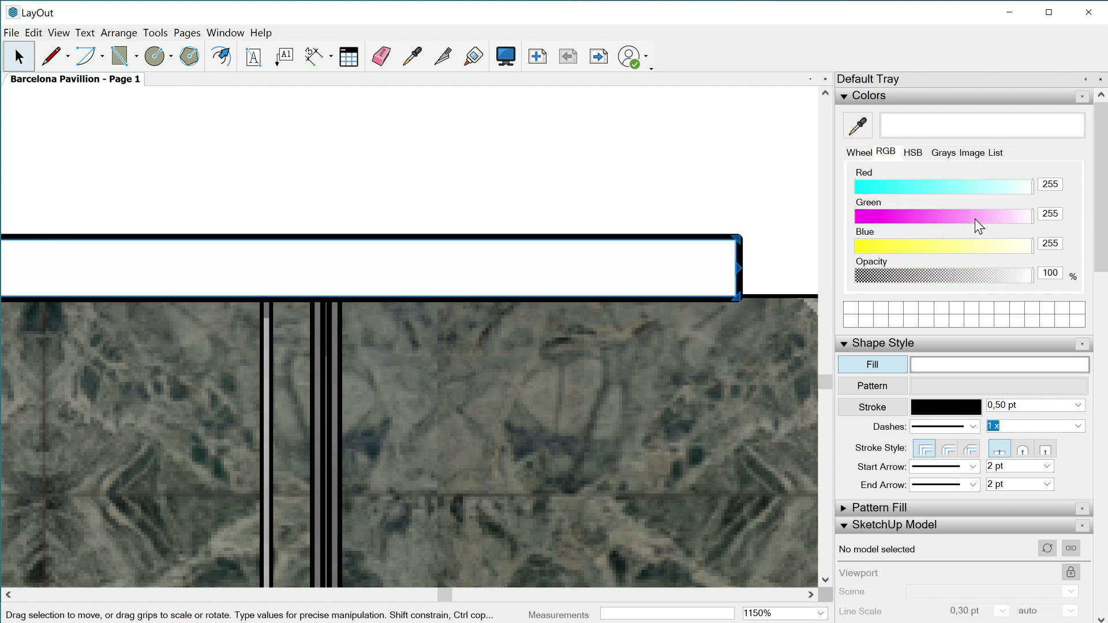
click(882, 411)
click(1077, 405)
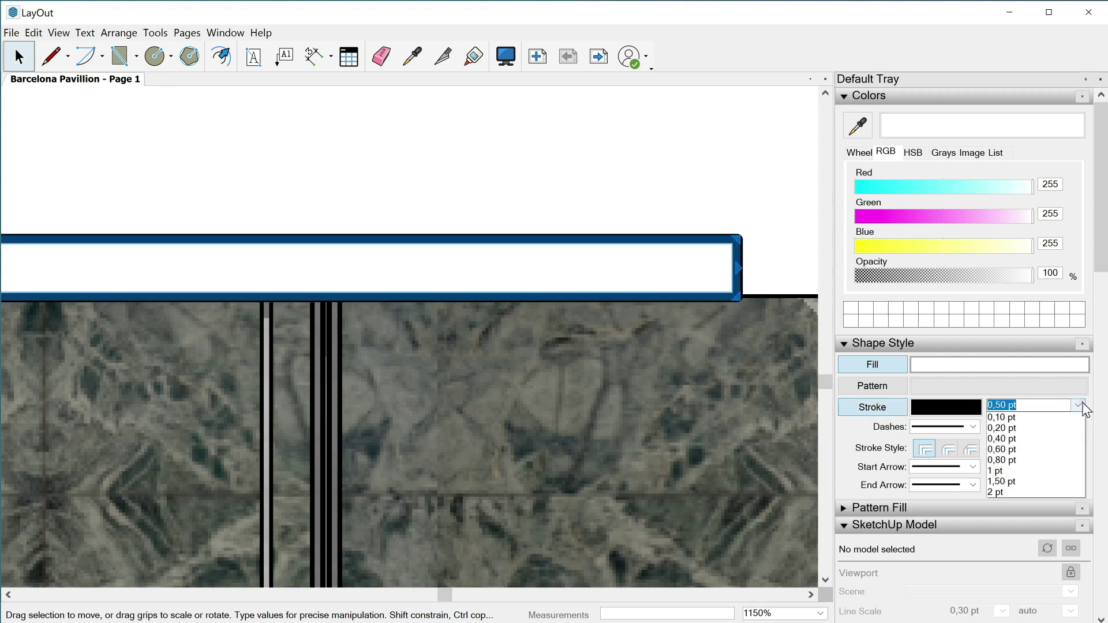
click(1004, 451)
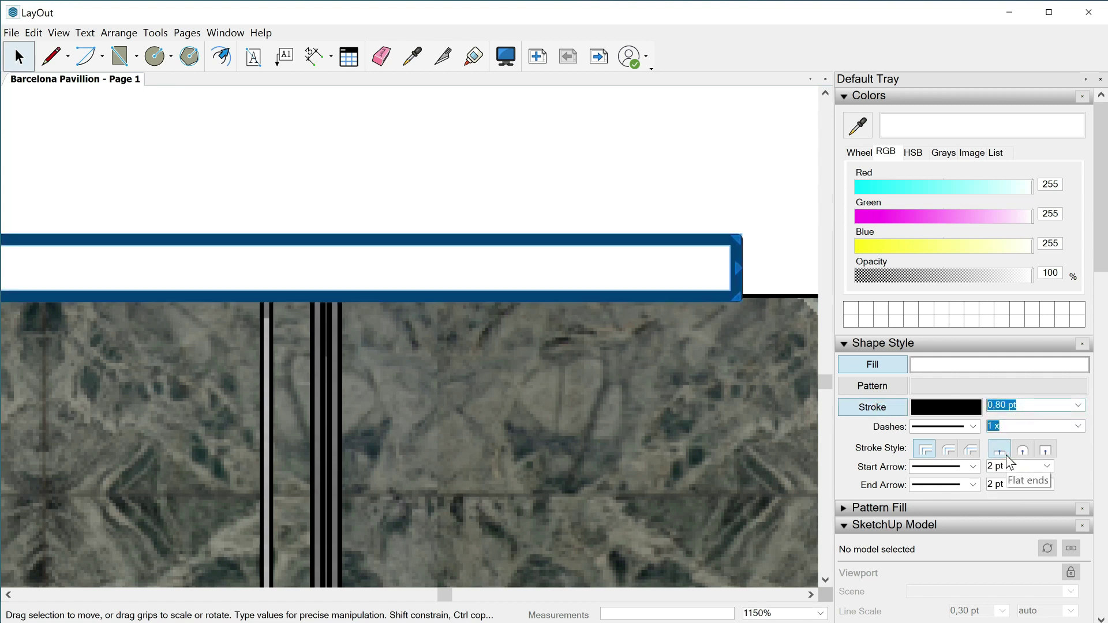
click(753, 169)
Deselect everything, then zoom and pan until the whole elevation section, including its right end, is visible
scroll(756, 369, down, 10)
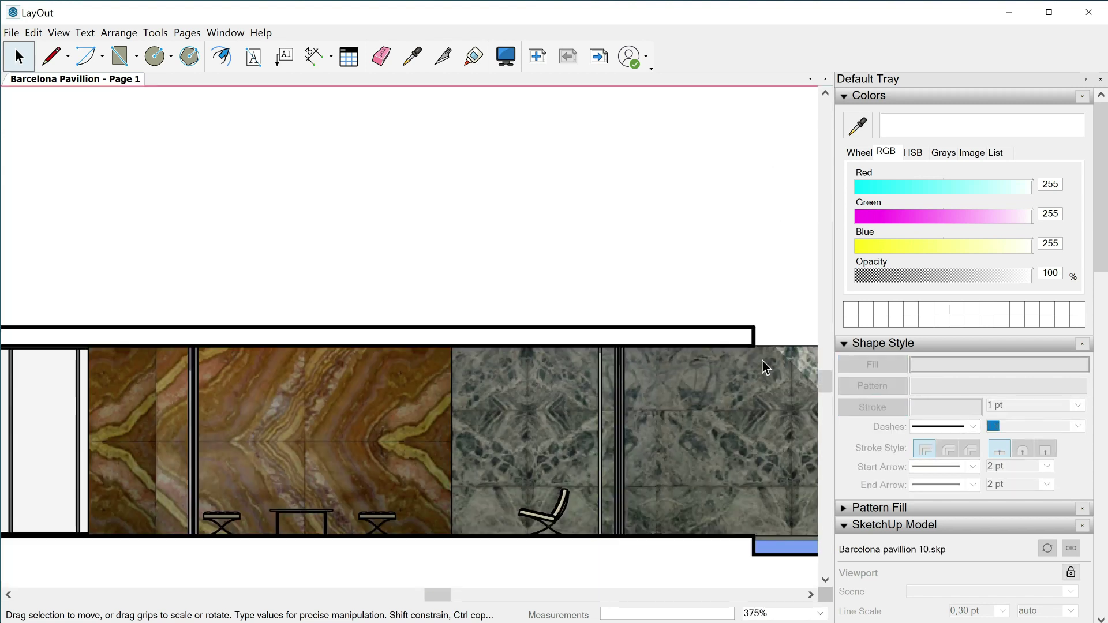
click(227, 443)
scroll(58, 341, up, 4)
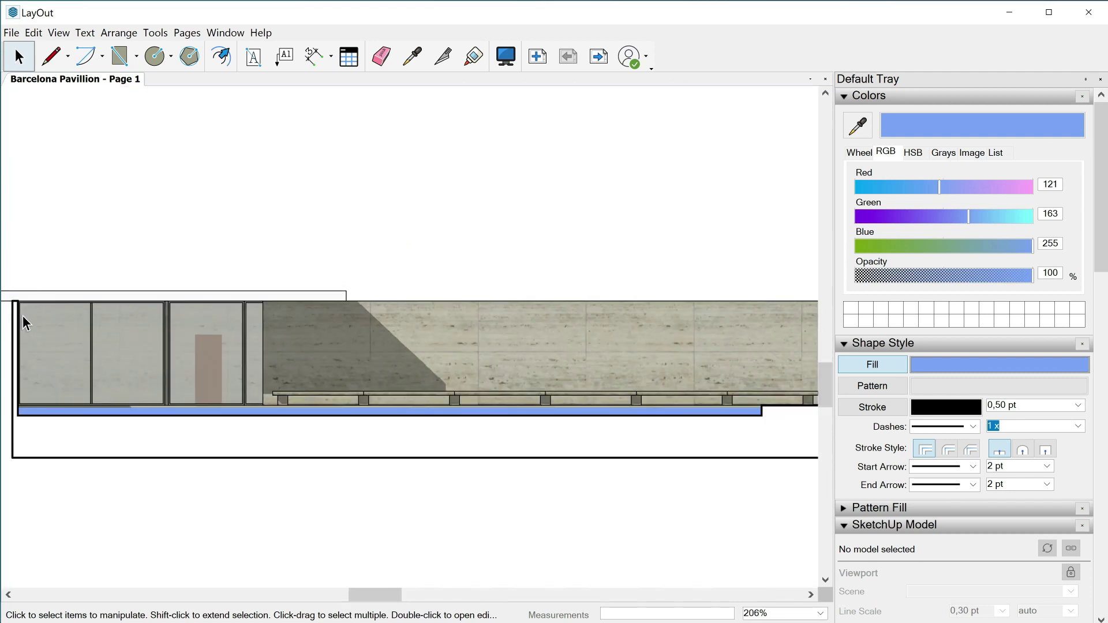
scroll(22, 316, down, 3)
scroll(767, 353, up, 1)
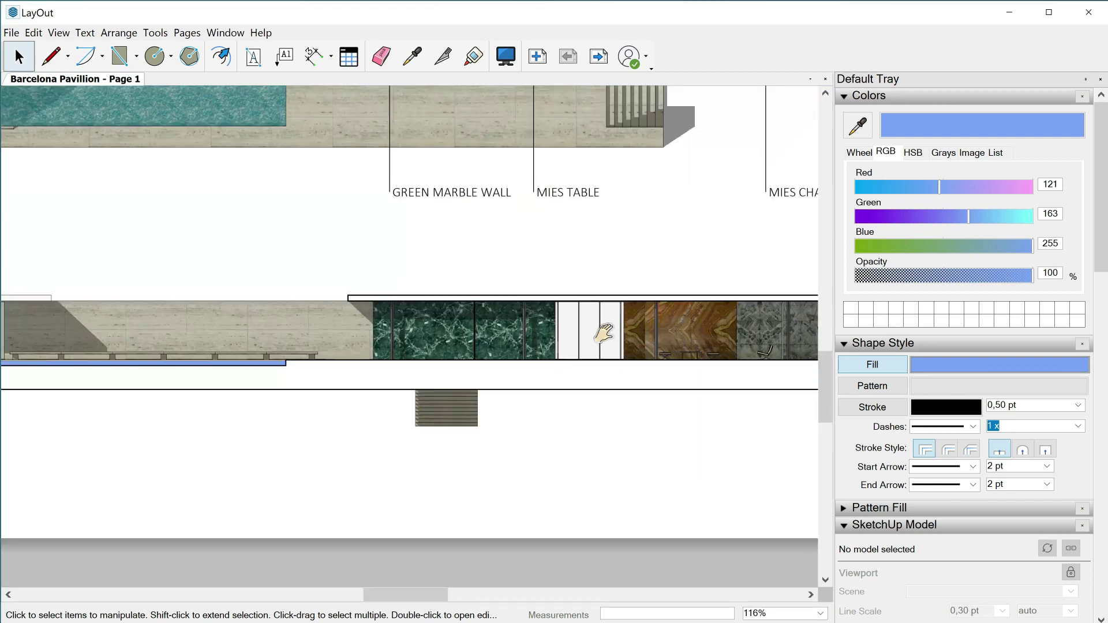
middle_drag(603, 337, 389, 333)
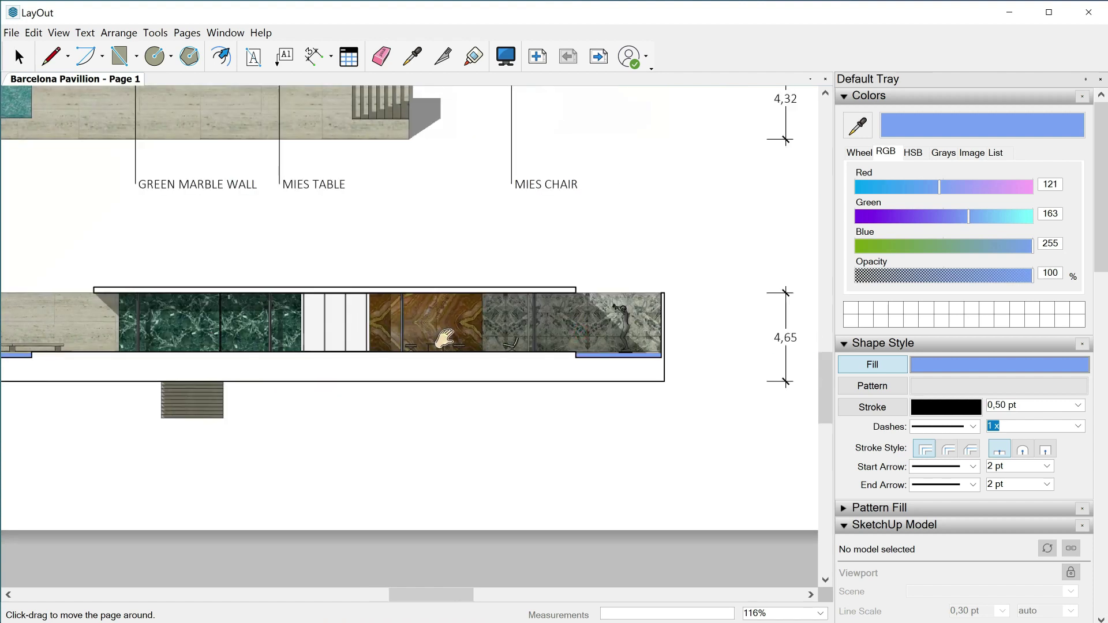
scroll(398, 336, down, 2)
scroll(502, 438, down, 3)
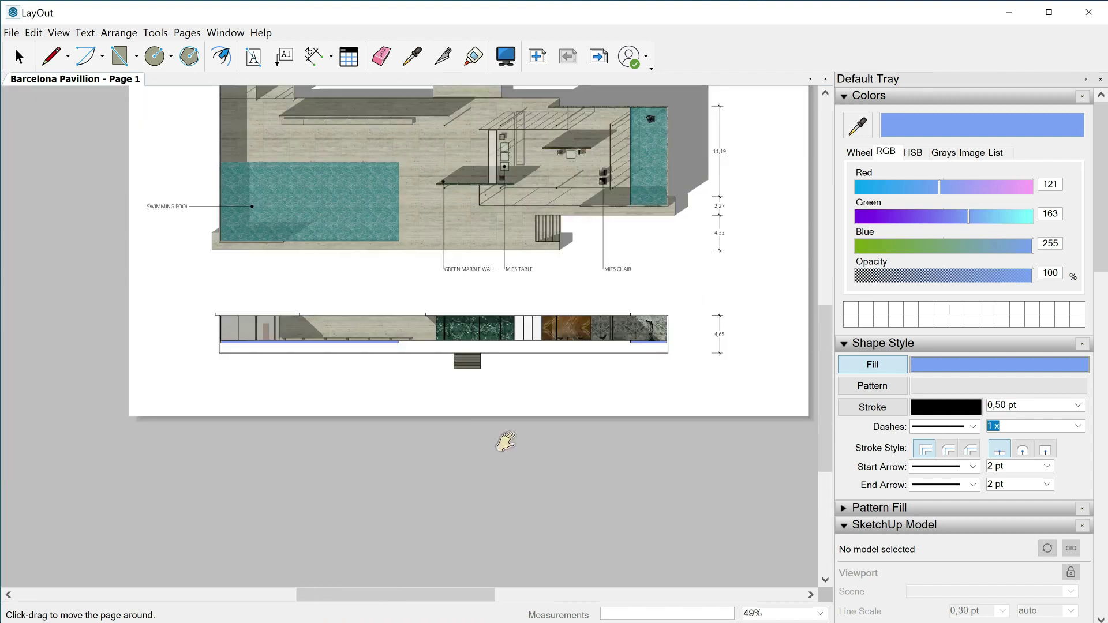
scroll(506, 442, up, 3)
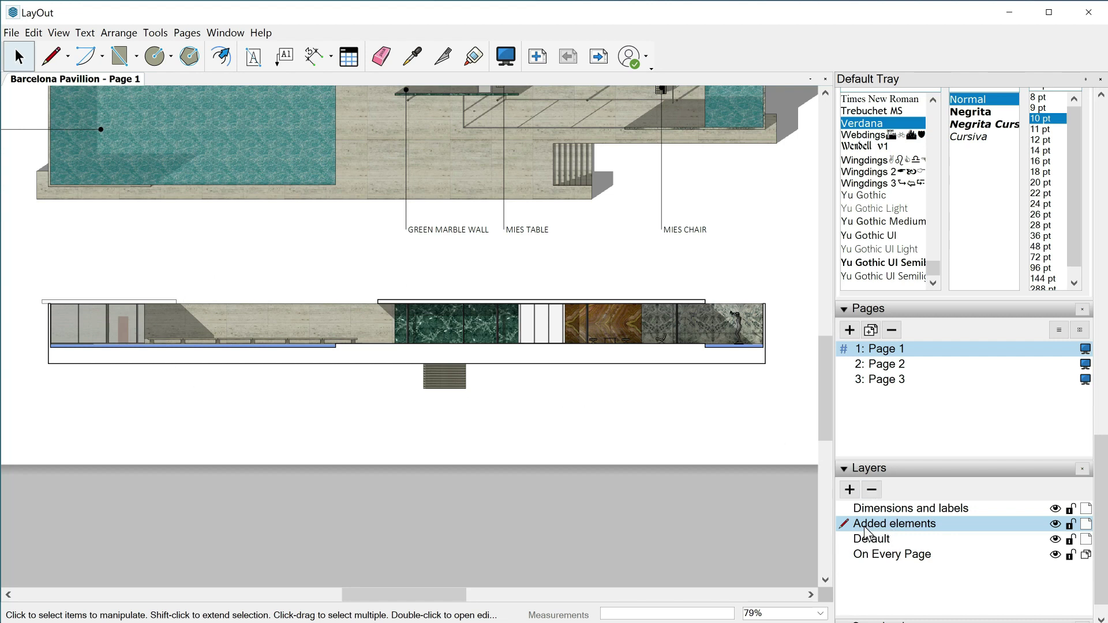
click(1056, 525)
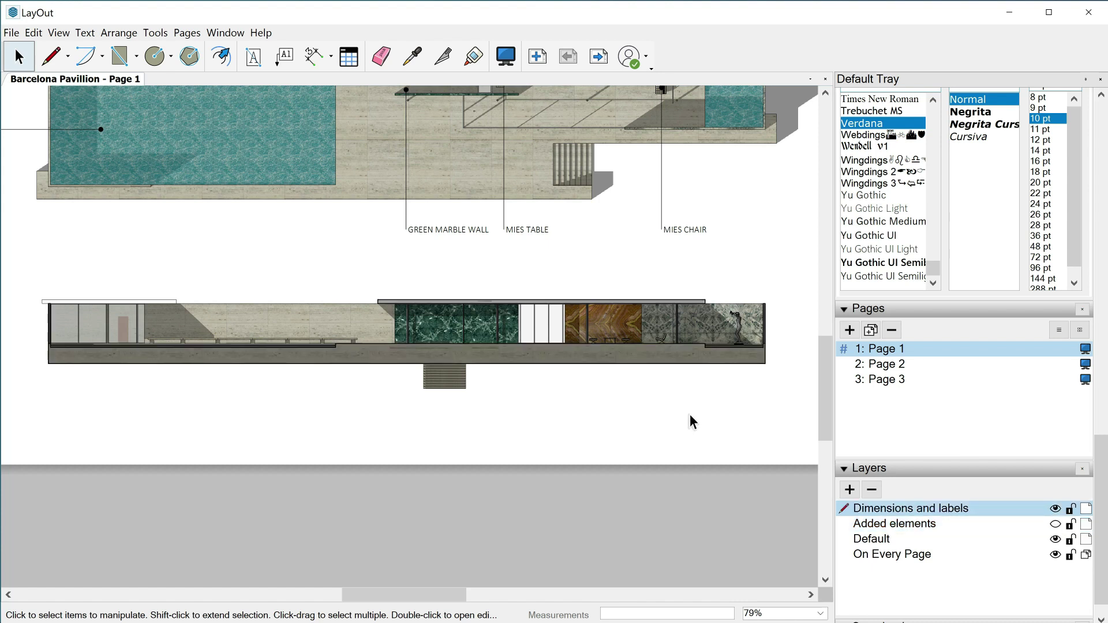
click(1056, 525)
click(1056, 524)
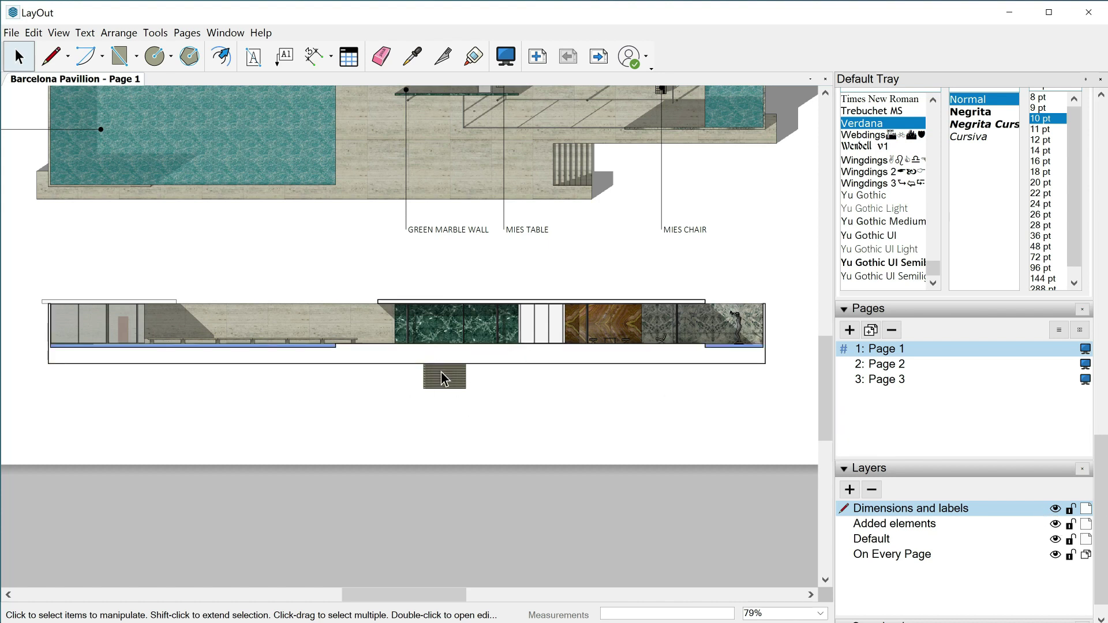